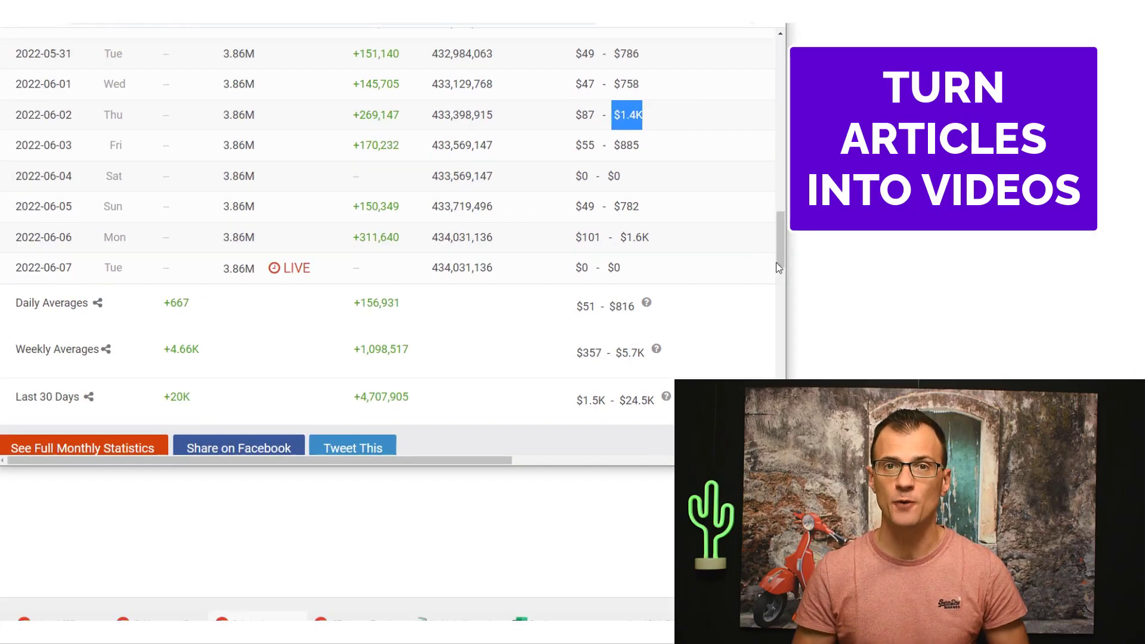
Scroll through the squats stats table and the Fit & Me squats benefits article
{"action": "mouse_move", "coordinate": [774, 256]}
{"action": "left_mouse_down"}
{"action": "mouse_move", "coordinate": [778, 228]}
{"action": "mouse_move", "coordinate": [771, 266]}
{"action": "left_mouse_up"}
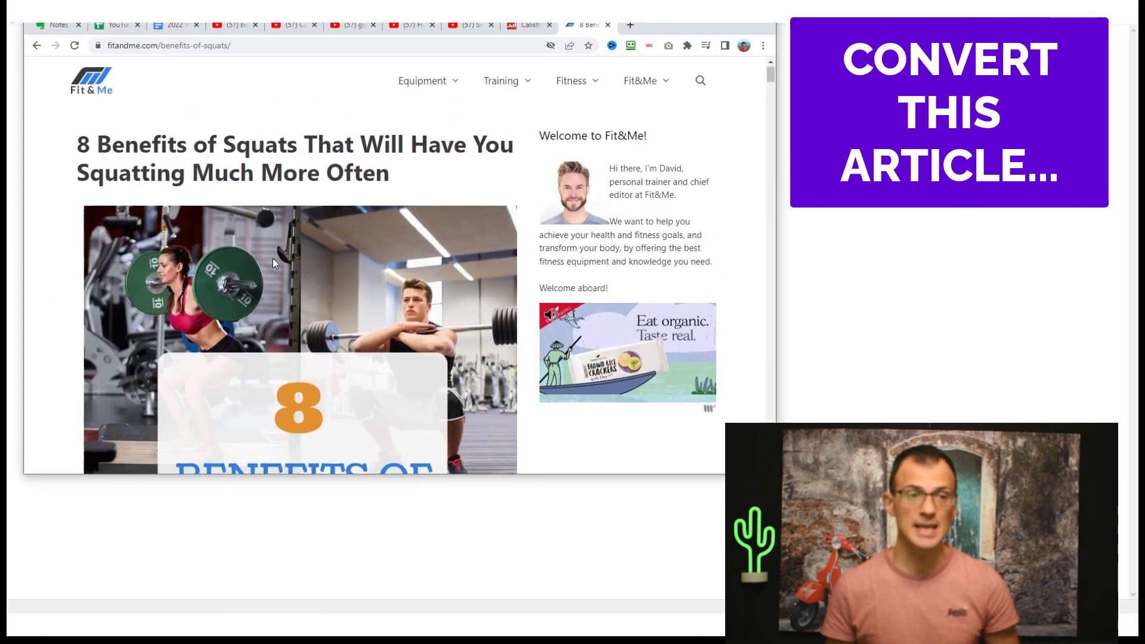
{"action": "scroll", "coordinate": [249, 278], "scroll_direction": "down", "scroll_amount": 12}
{"action": "scroll", "coordinate": [249, 277], "scroll_direction": "down", "scroll_amount": 8}
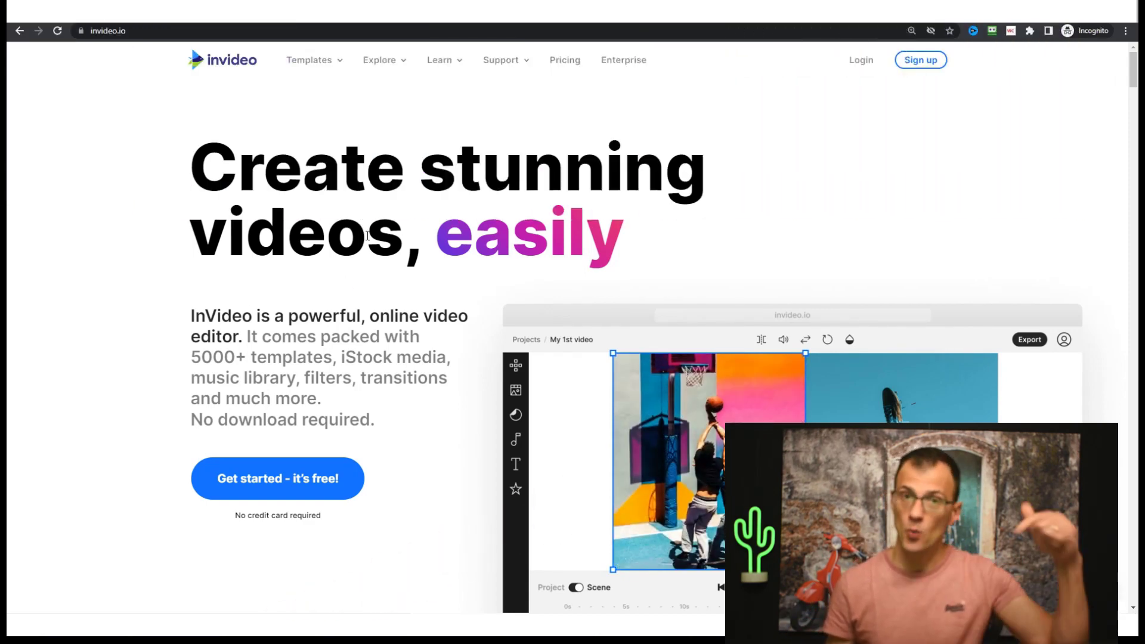
Sign up for a free InVideo account and scroll through the template dashboard rows
{"action": "scroll", "coordinate": [334, 256], "scroll_direction": "down", "scroll_amount": 4}
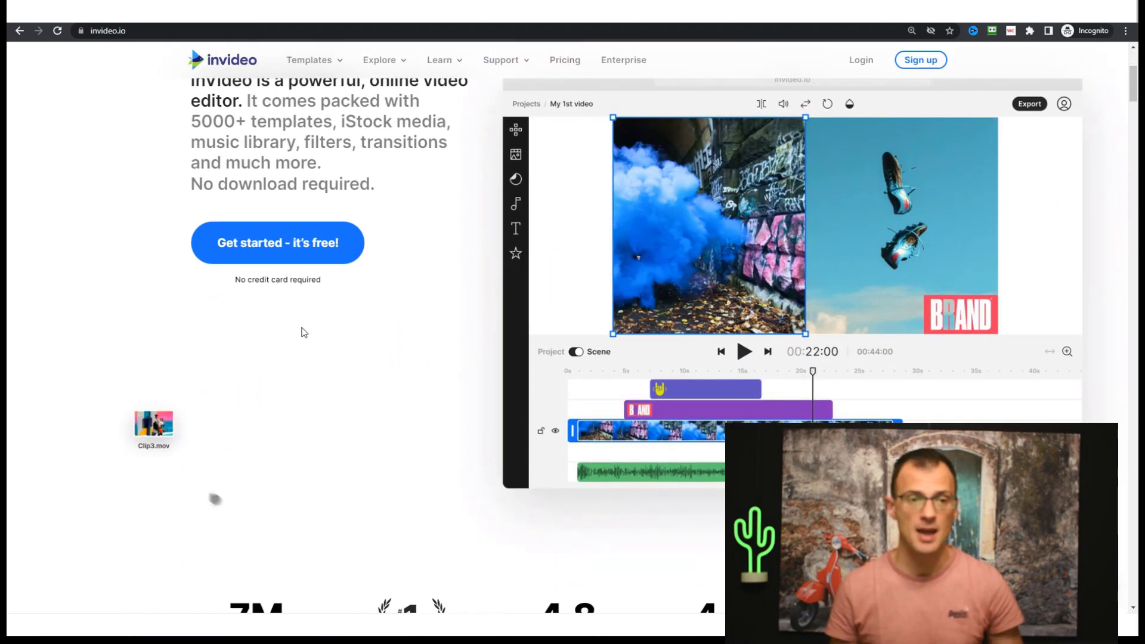
{"action": "left_click", "coordinate": [310, 248]}
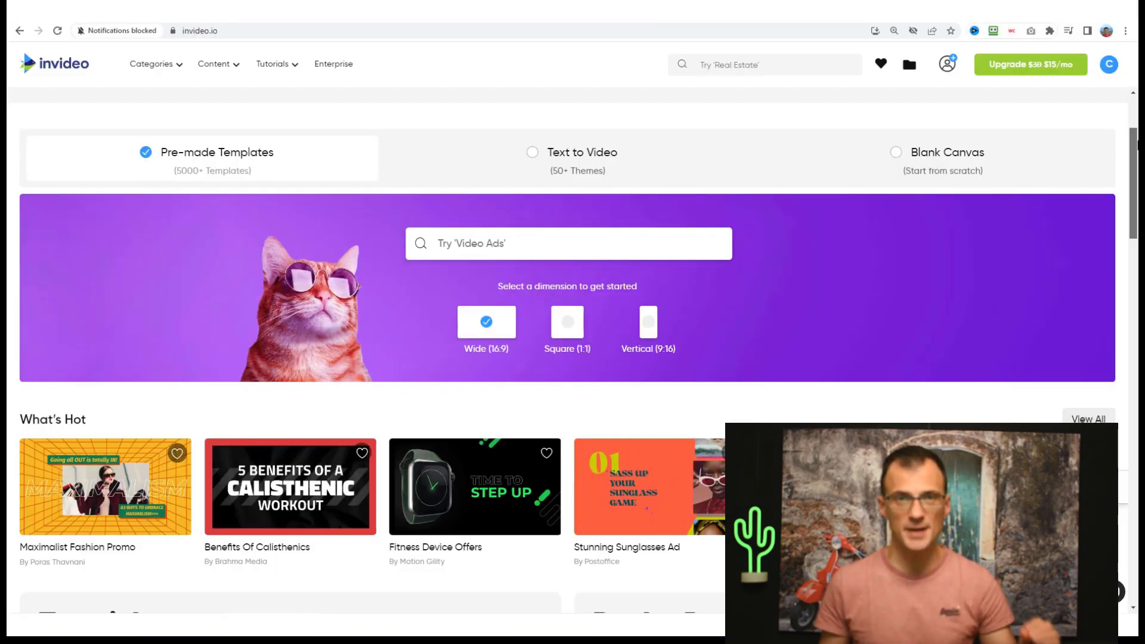
{"action": "left_click_drag", "start_coordinate": [1136, 145], "coordinate": [1085, 377]}
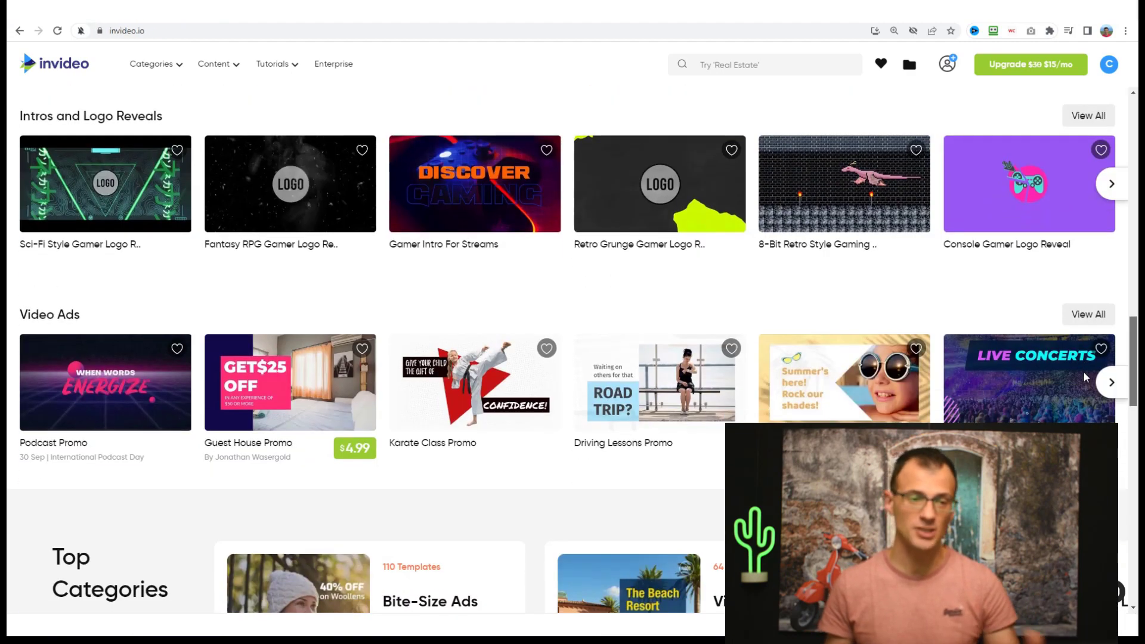
{"action": "scroll", "coordinate": [1083, 375], "scroll_direction": "down", "scroll_amount": 2}
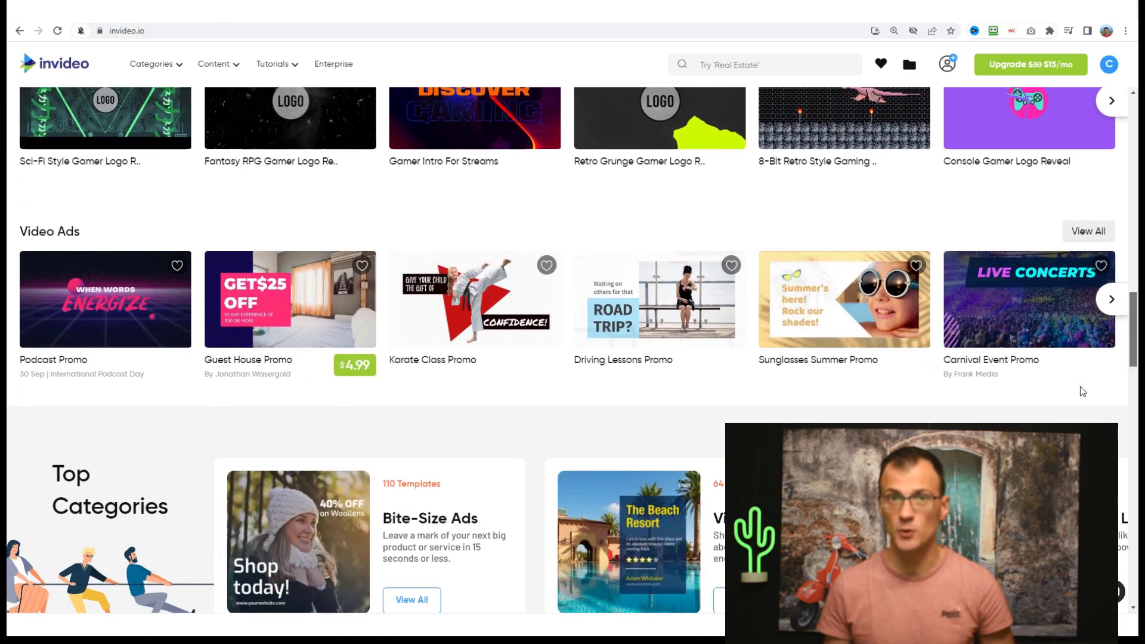
{"action": "scroll", "coordinate": [1079, 395], "scroll_direction": "down", "scroll_amount": 2}
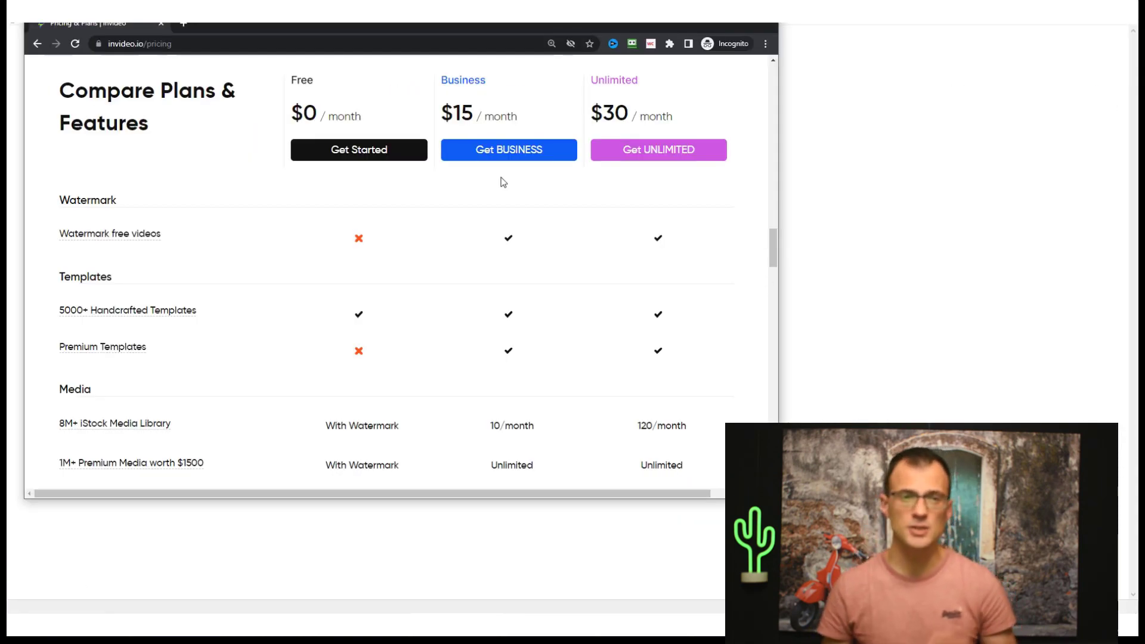
Review the Compare Plans & Features table, highlighting the Free plan's heading and features
{"action": "left_click_drag", "start_coordinate": [296, 81], "coordinate": [395, 316]}
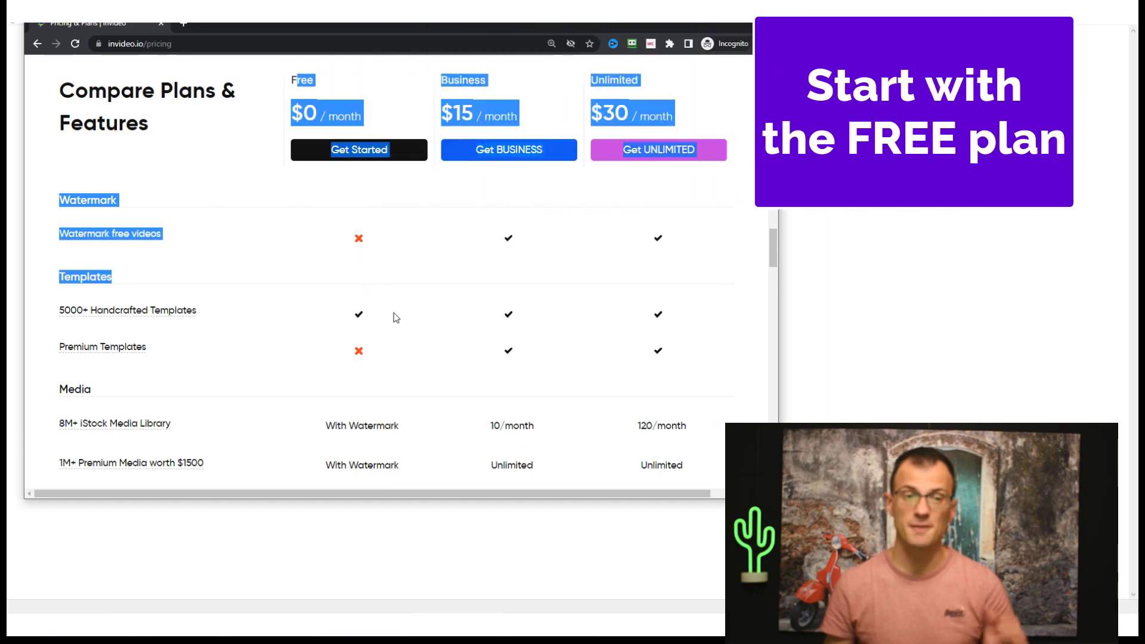
{"action": "left_click", "coordinate": [424, 339]}
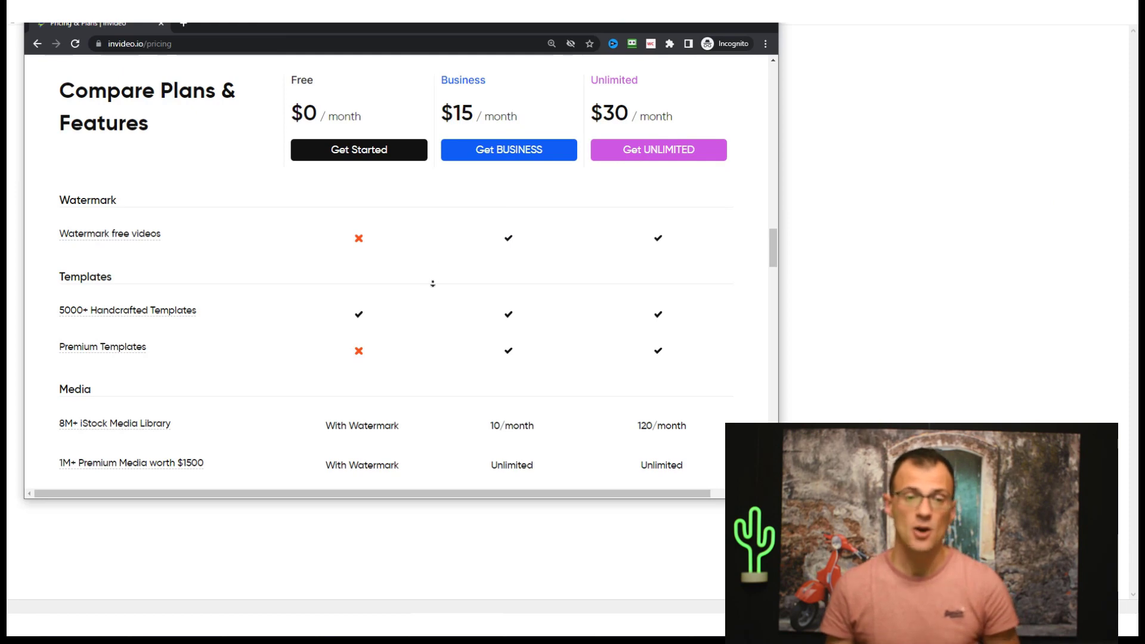
{"action": "scroll", "coordinate": [433, 284], "scroll_direction": "down", "scroll_amount": 3}
{"action": "scroll", "coordinate": [438, 334], "scroll_direction": "up", "scroll_amount": 3}
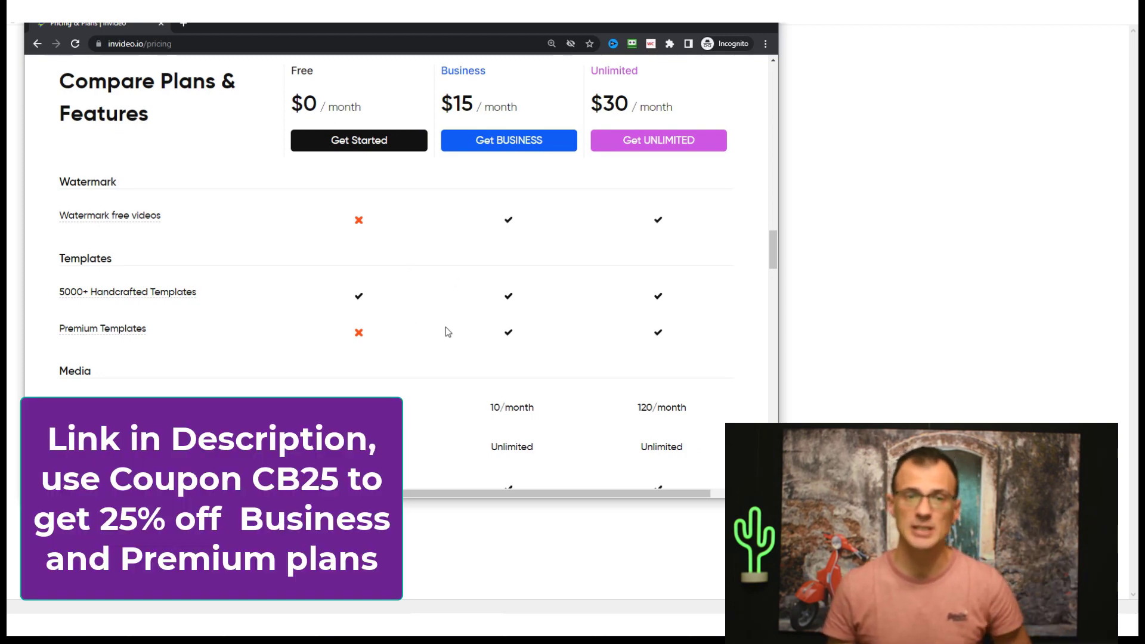
{"action": "scroll", "coordinate": [448, 332], "scroll_direction": "up", "scroll_amount": 1}
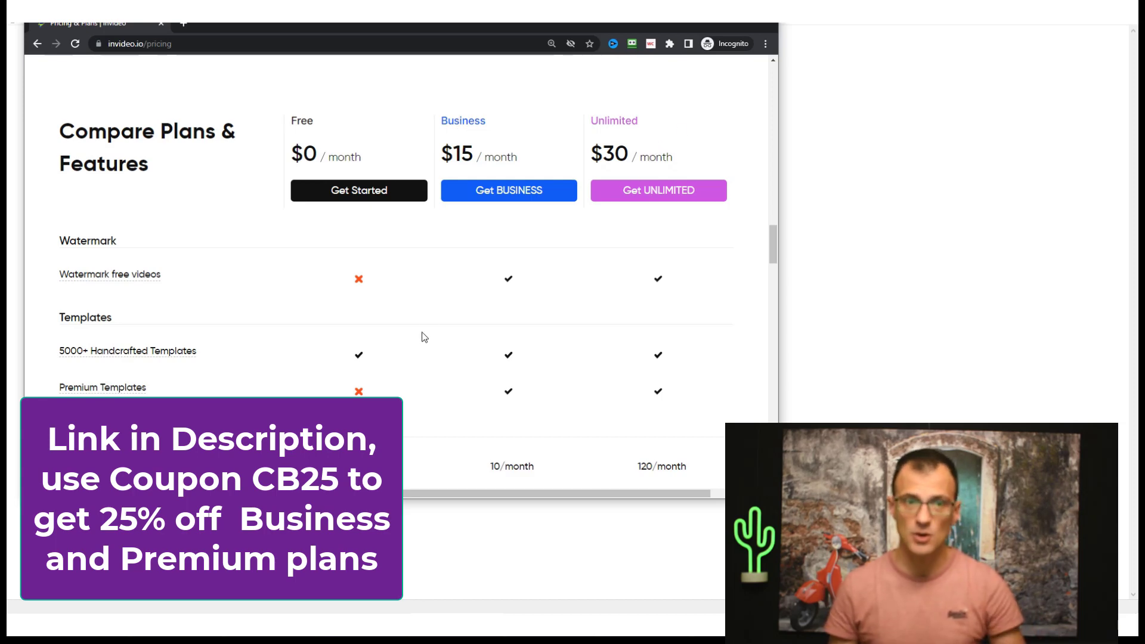
{"action": "left_click_drag", "start_coordinate": [322, 132], "coordinate": [292, 120]}
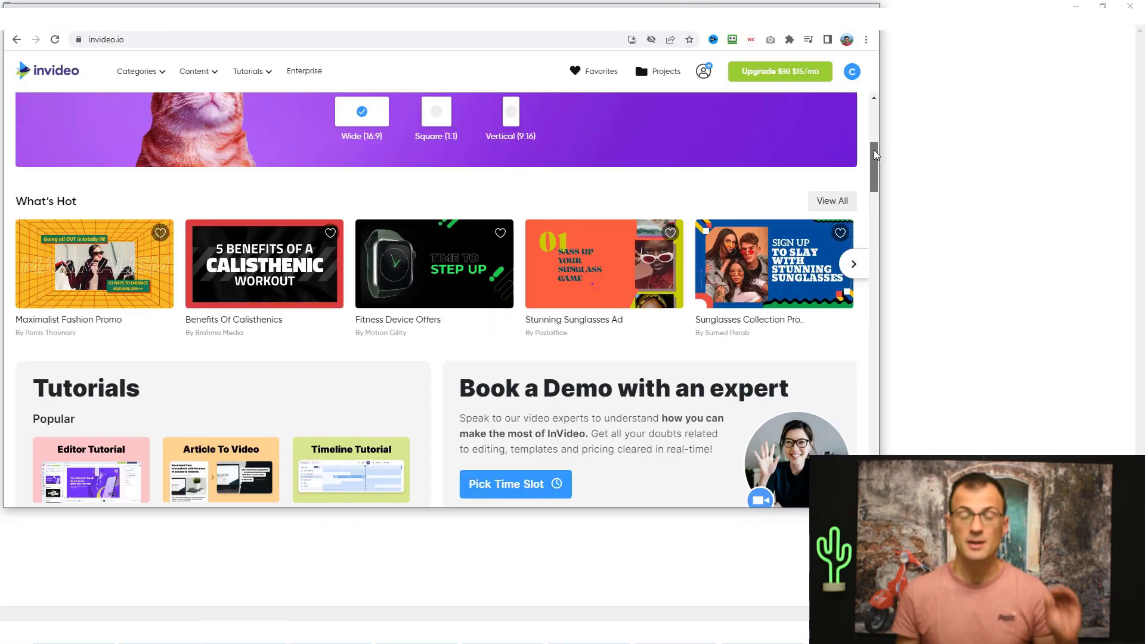
Scroll the dashboard back up to the Pre-made Templates, Text to Video and Blank Canvas options
{"action": "left_click_drag", "start_coordinate": [875, 154], "coordinate": [872, 274]}
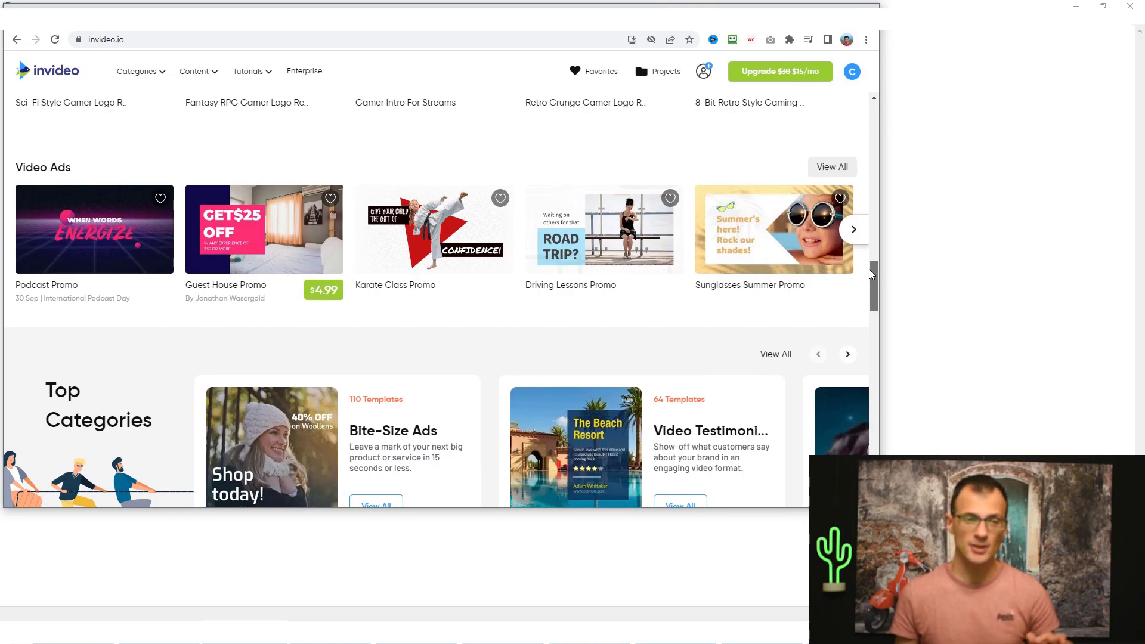
{"action": "left_click_drag", "start_coordinate": [871, 275], "coordinate": [858, 164]}
{"action": "scroll", "coordinate": [215, 148], "scroll_direction": "up", "scroll_amount": 5}
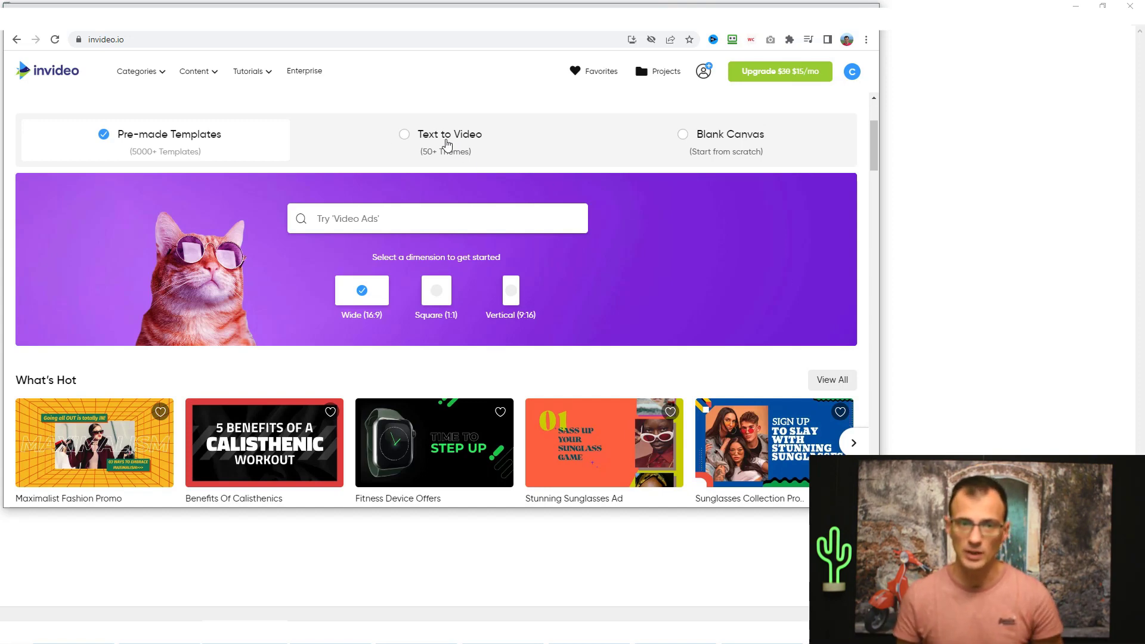
Start a Wide (16:9) Text to Video project from the Photography Tips story template
{"action": "left_click", "coordinate": [442, 140]}
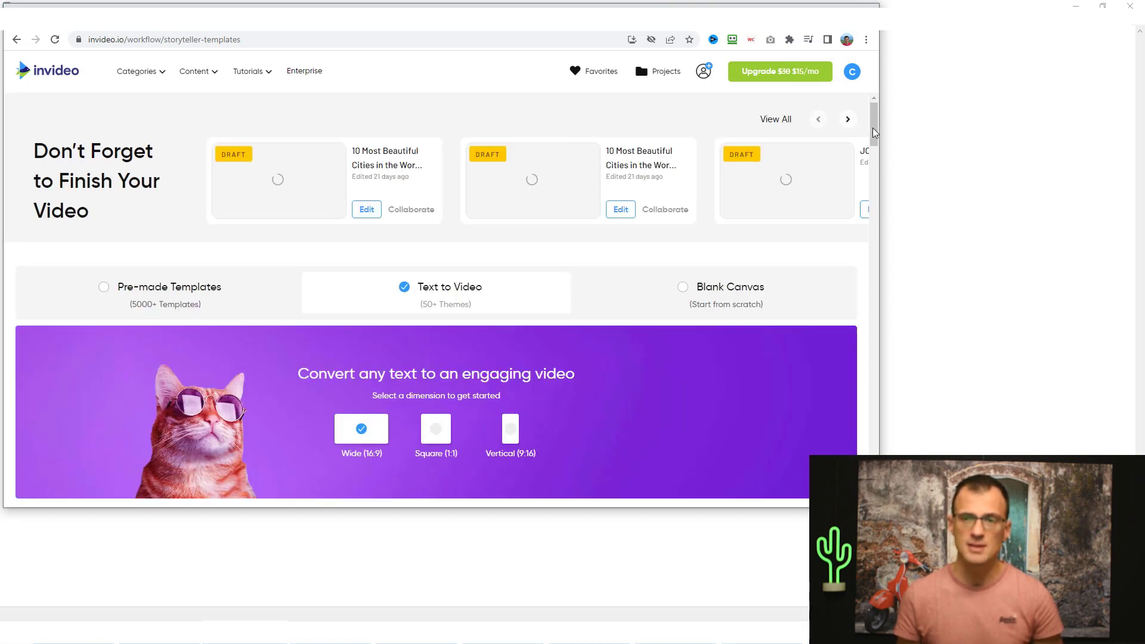
{"action": "left_click_drag", "start_coordinate": [874, 132], "coordinate": [870, 157]}
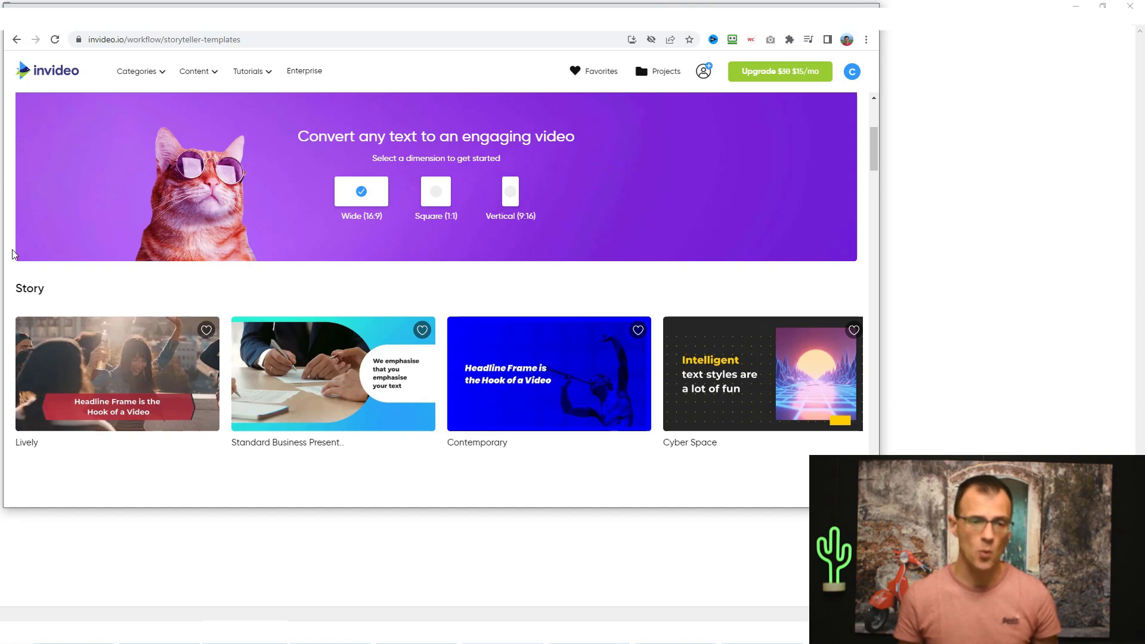
{"action": "scroll", "coordinate": [12, 254], "scroll_direction": "down", "scroll_amount": 3}
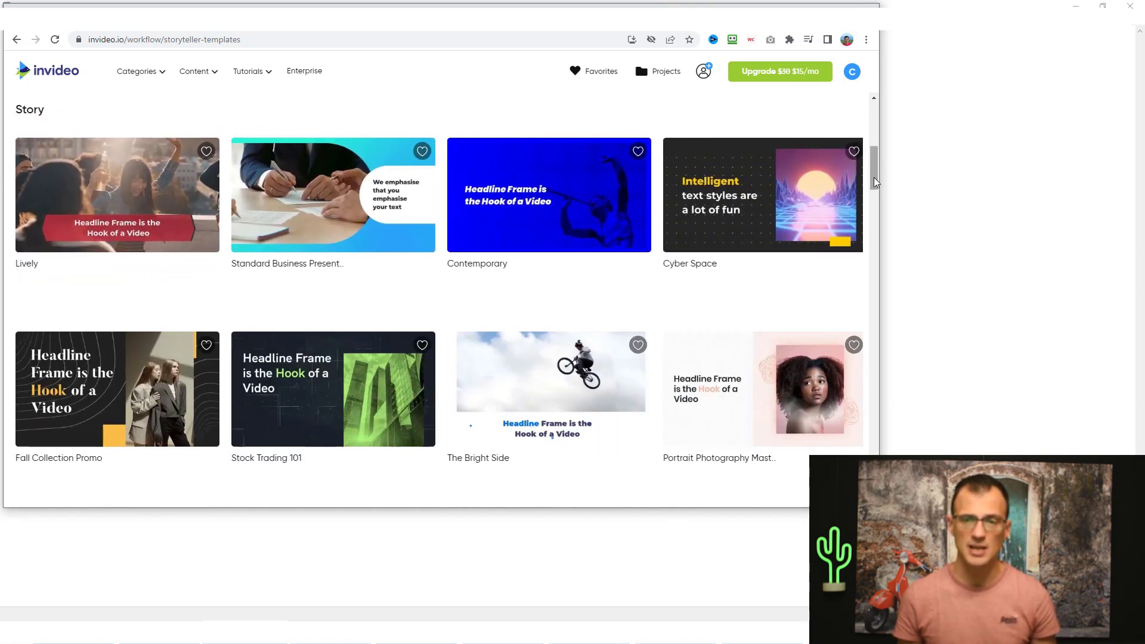
{"action": "left_click_drag", "start_coordinate": [875, 182], "coordinate": [875, 191]}
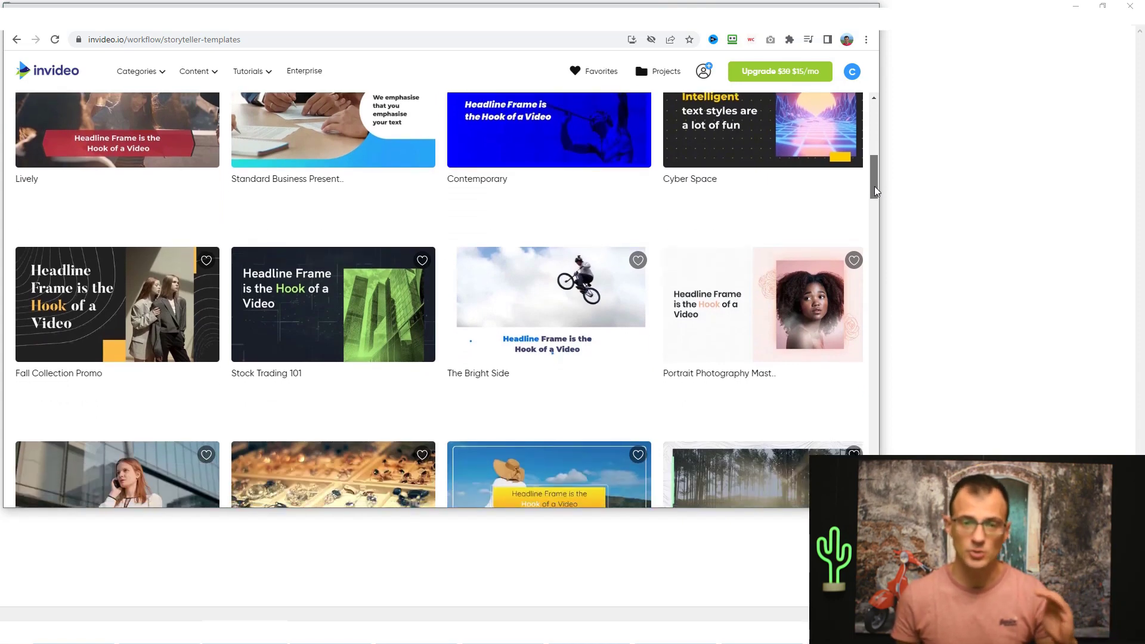
{"action": "left_click_drag", "start_coordinate": [875, 190], "coordinate": [880, 242]}
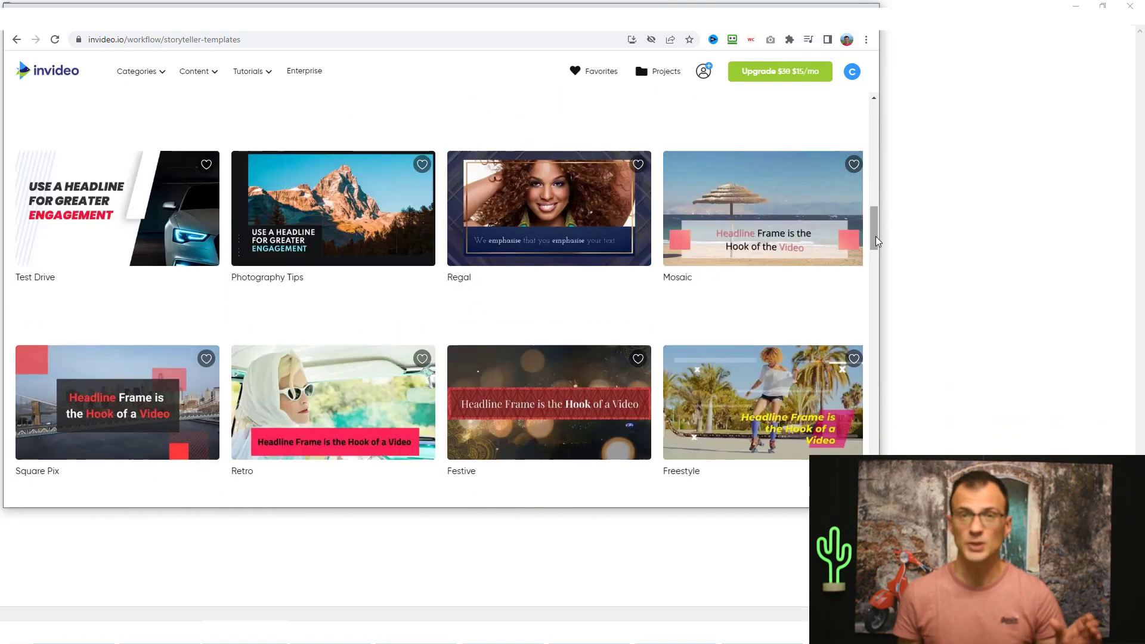
{"action": "left_click", "coordinate": [326, 211]}
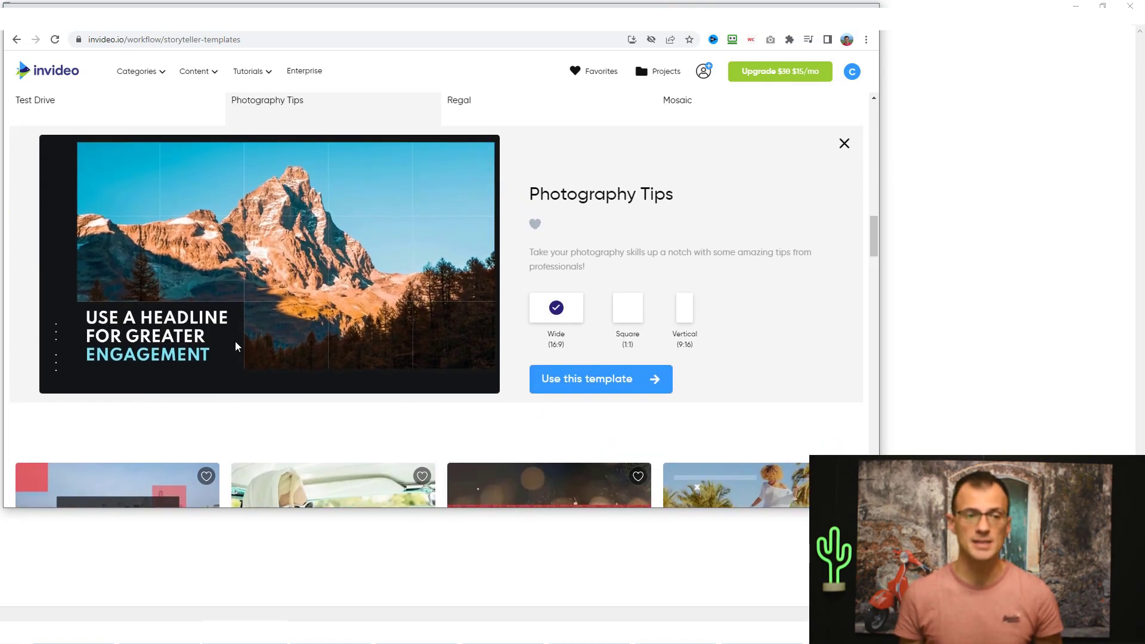
{"action": "left_click", "coordinate": [586, 378]}
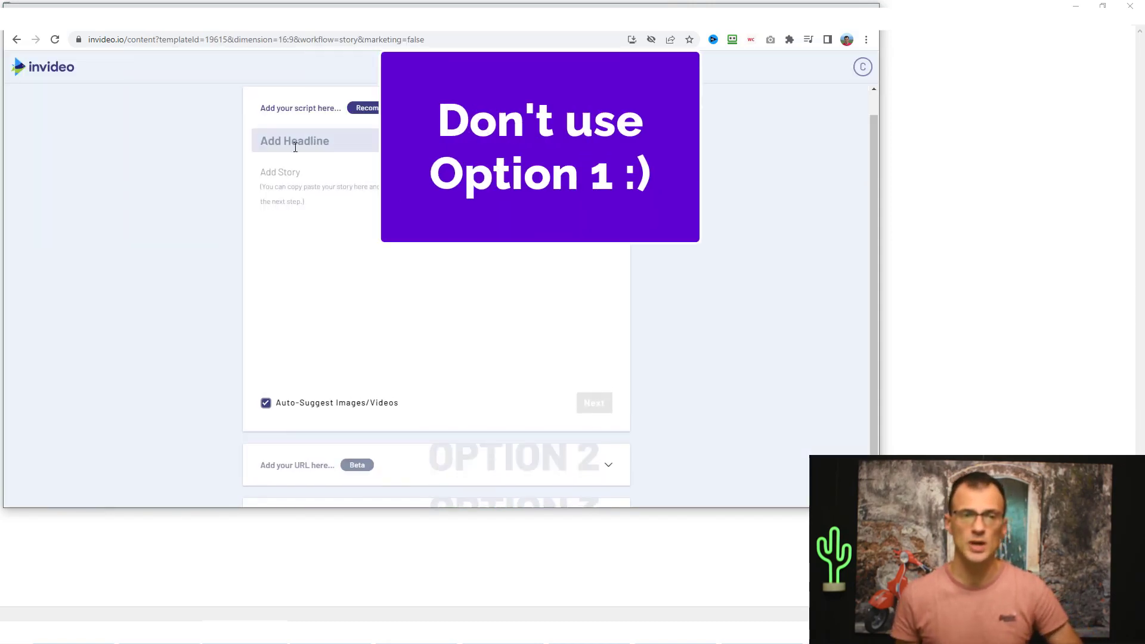
Expand Option 2 to add the script by URL instead of typing story text
{"action": "left_click", "coordinate": [287, 189]}
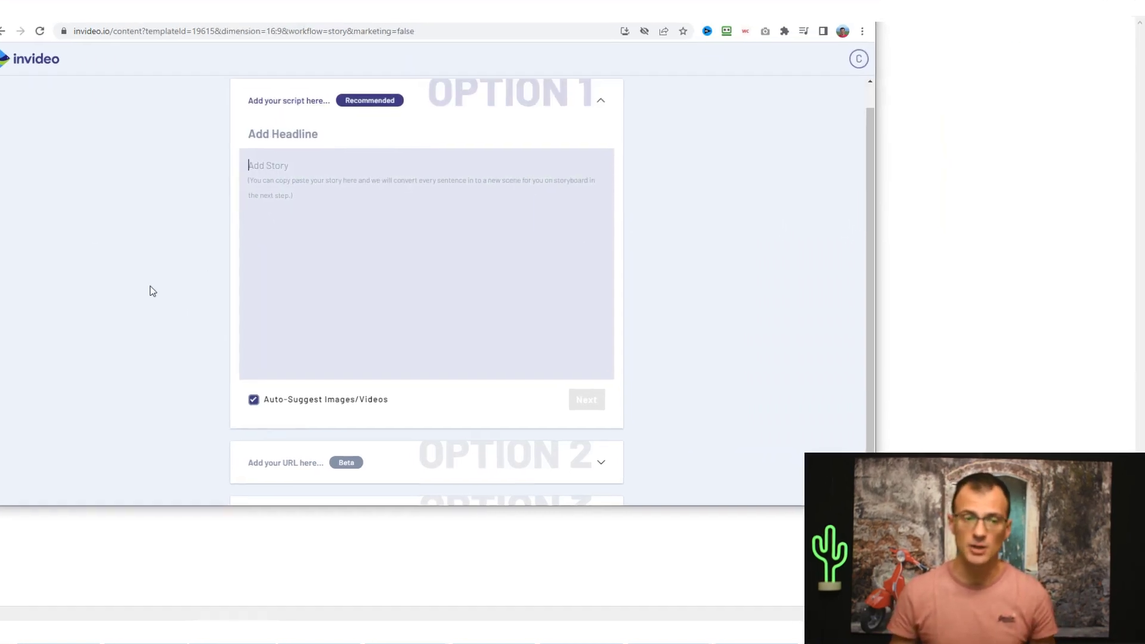
{"action": "scroll", "coordinate": [308, 425], "scroll_direction": "down", "scroll_amount": 1}
{"action": "left_click", "coordinate": [415, 422]}
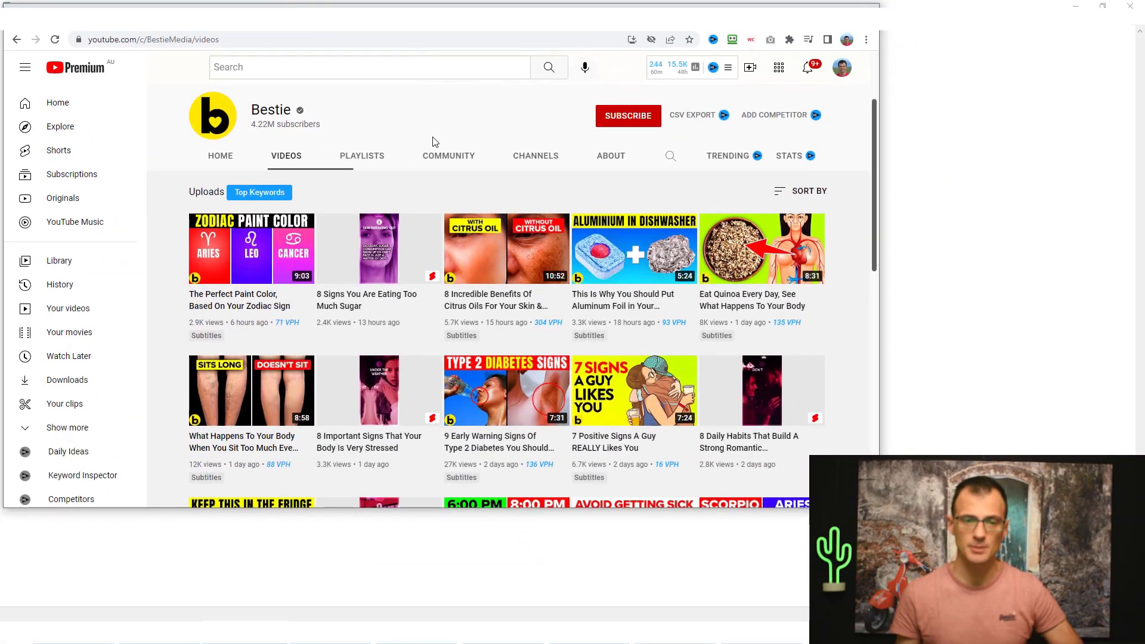
Open the 30 push-ups video from the Bestie channel's Videos page
{"action": "scroll", "coordinate": [793, 291], "scroll_direction": "down", "scroll_amount": 4}
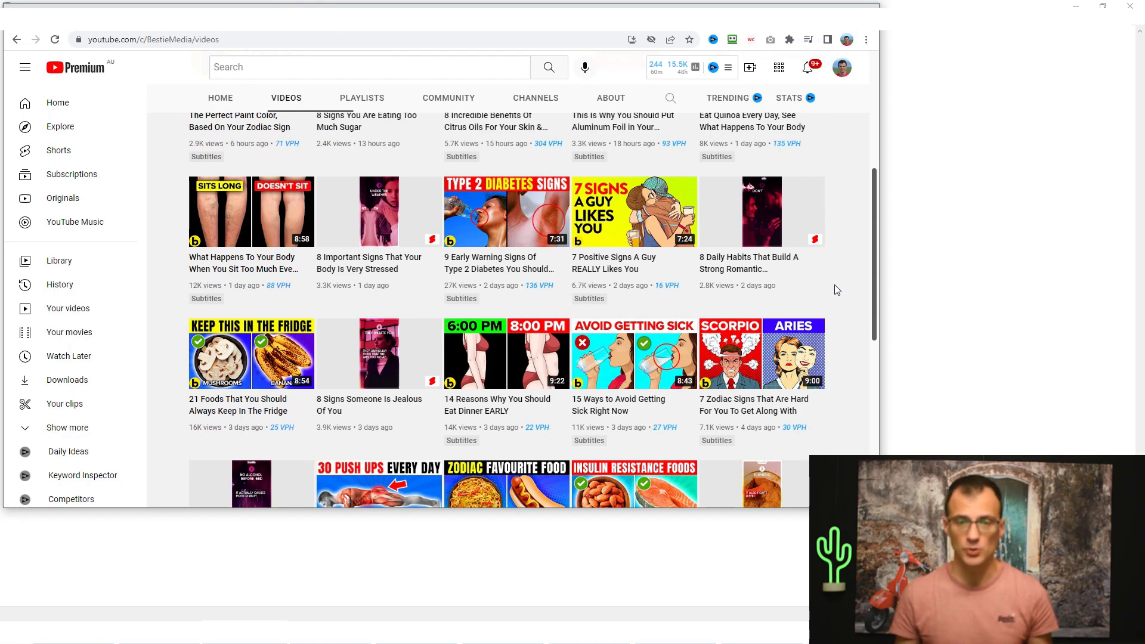
{"action": "scroll", "coordinate": [834, 290], "scroll_direction": "down", "scroll_amount": 4}
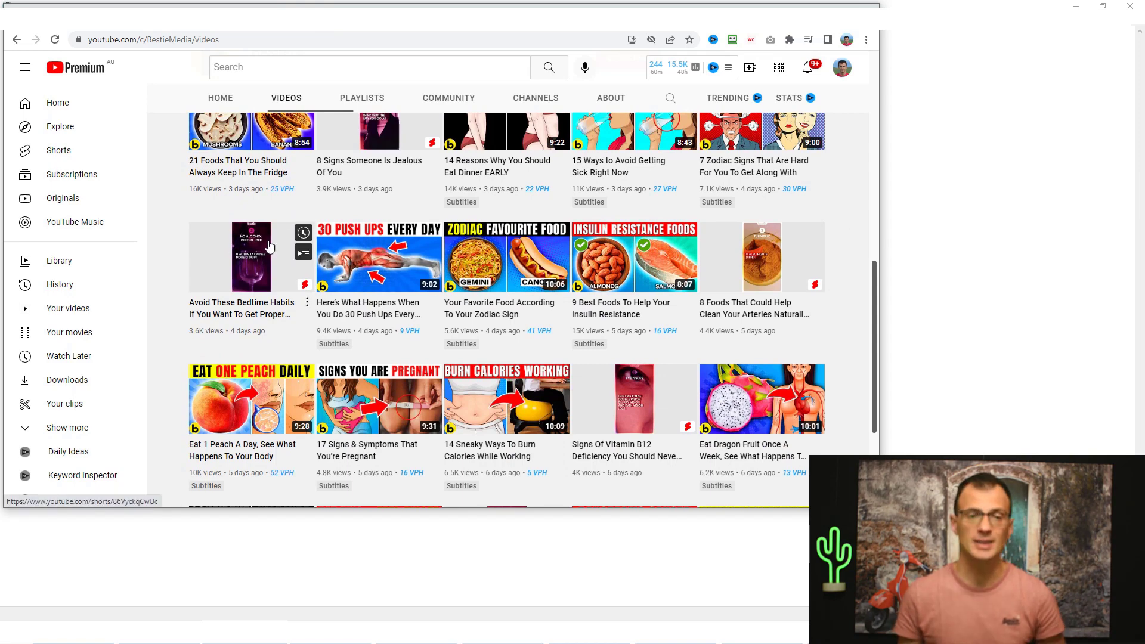
{"action": "mouse_move", "coordinate": [382, 261]}
{"action": "left_click", "coordinate": [378, 256]}
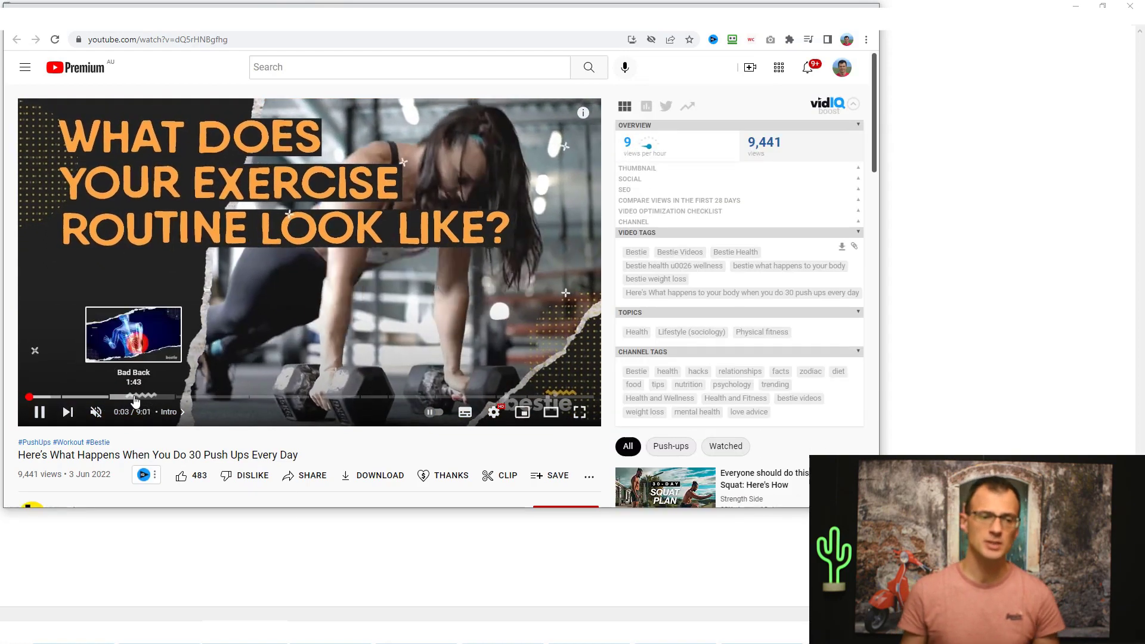
Skip through the Bad Back, Falling, Upper Body Strength and Weight Loss chapters, then pause
{"action": "left_click", "coordinate": [134, 397]}
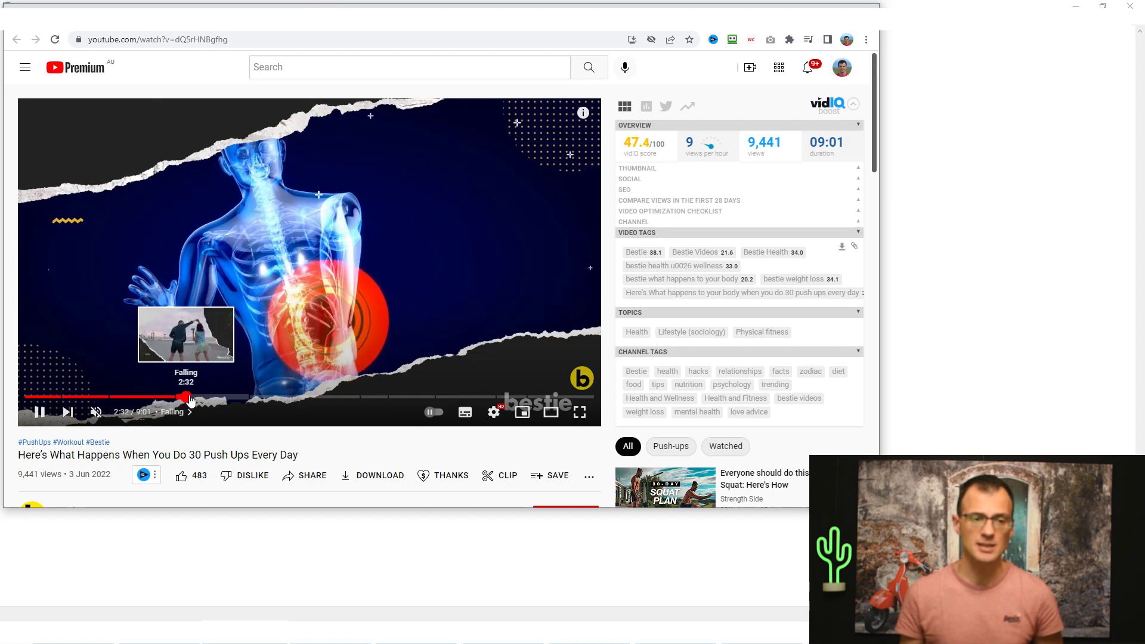
{"action": "left_click", "coordinate": [186, 397]}
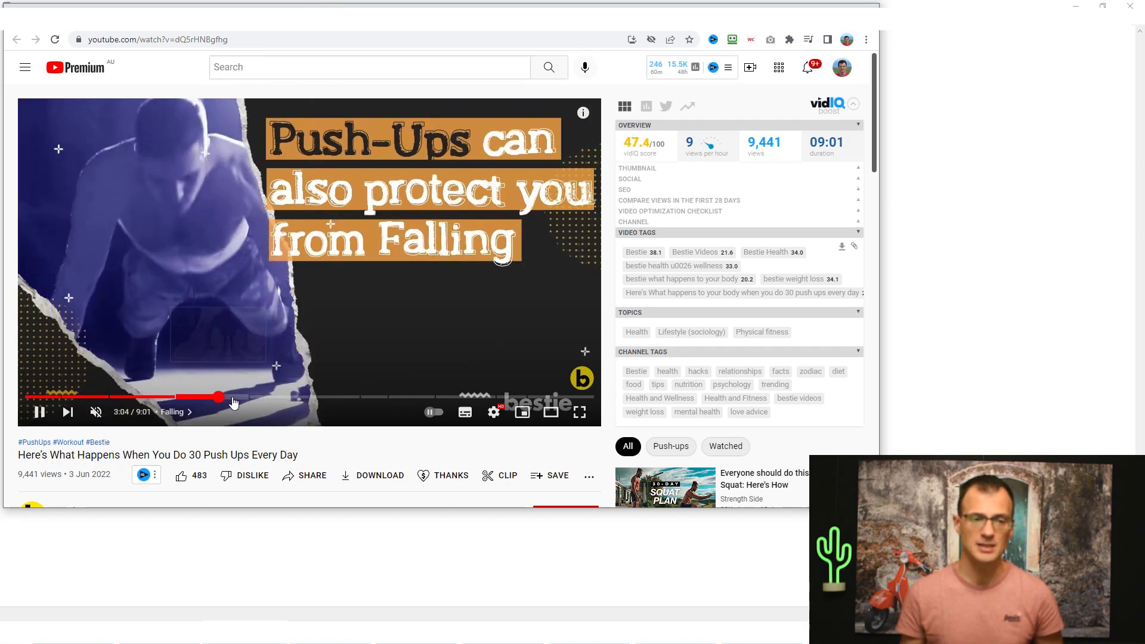
{"action": "left_click", "coordinate": [271, 397]}
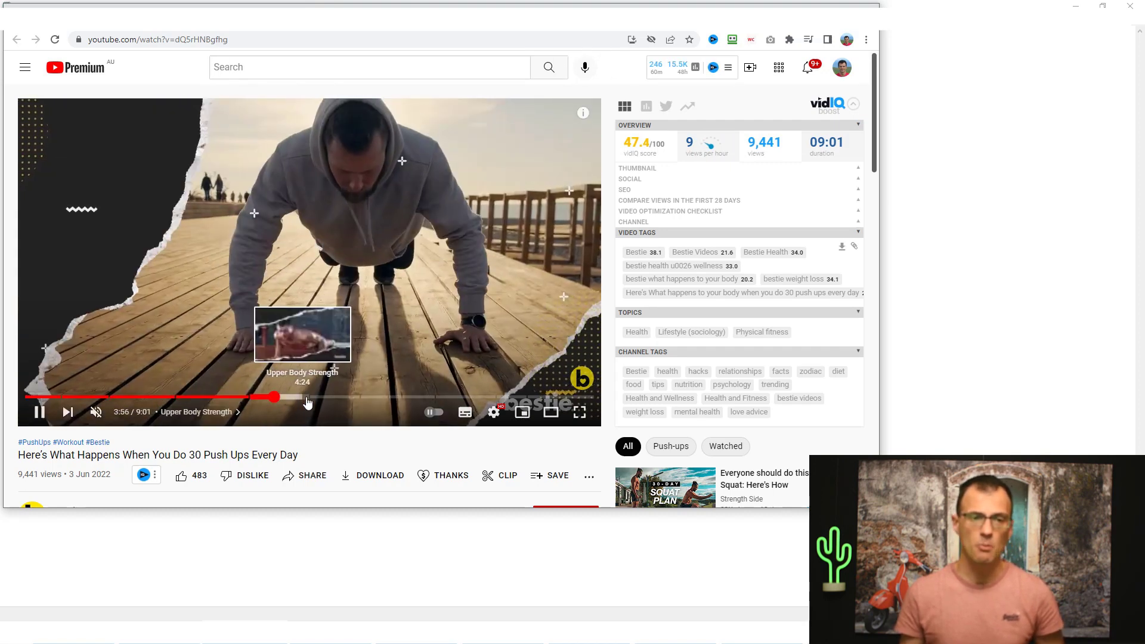
{"action": "left_click", "coordinate": [329, 397]}
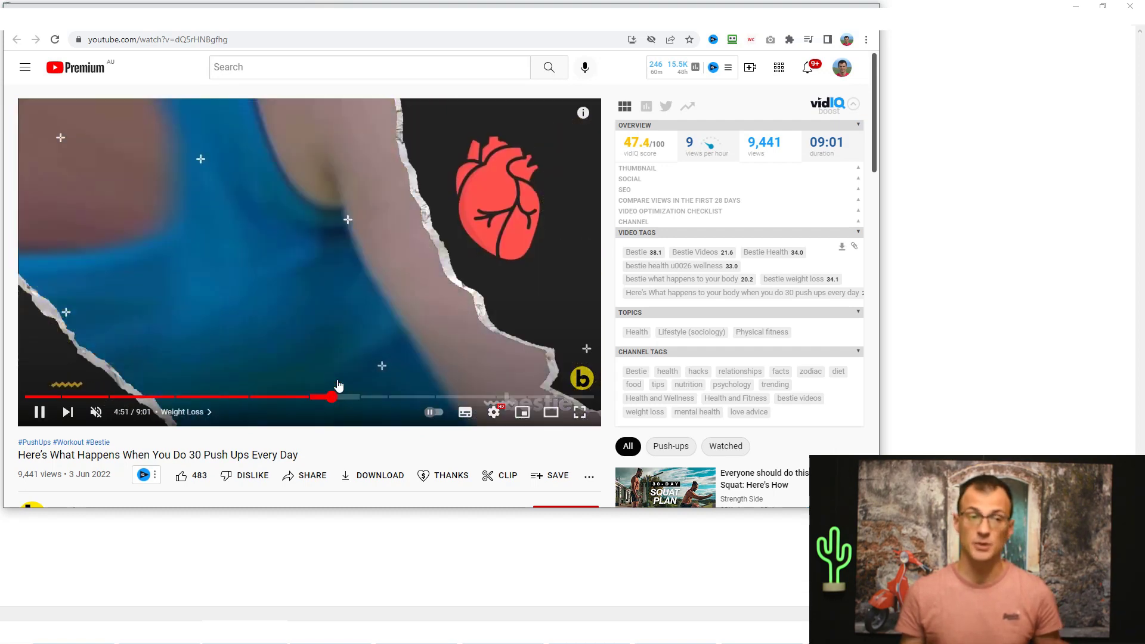
{"action": "left_click", "coordinate": [333, 261]}
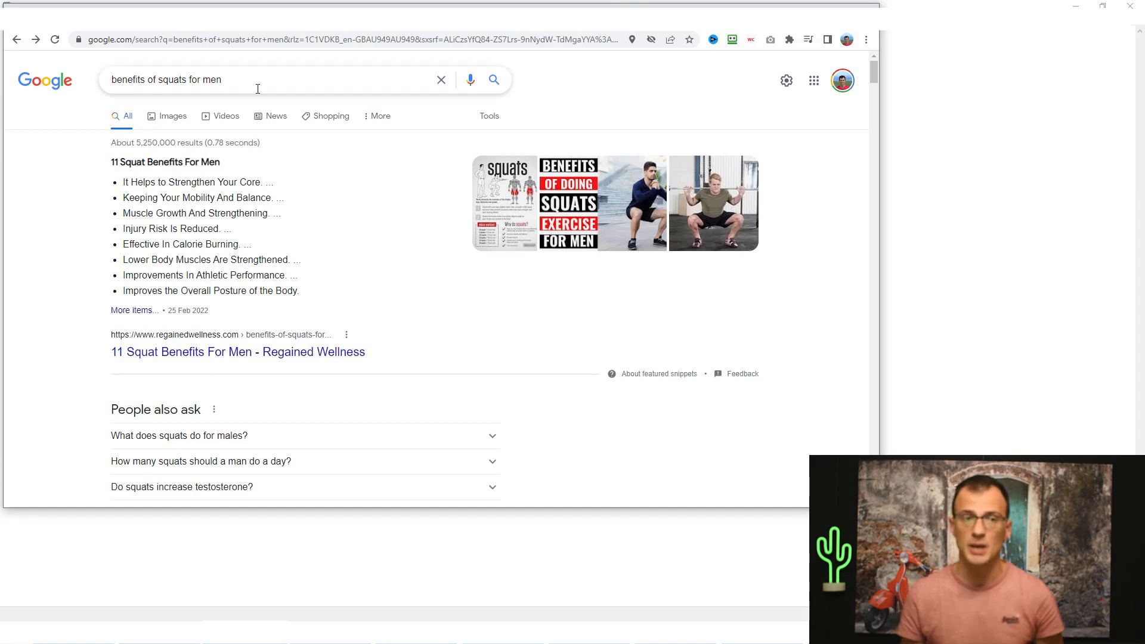
Go forward to the fitandme.com squats article and close the covering advertisement
{"action": "left_click", "coordinate": [251, 83]}
{"action": "left_click", "coordinate": [43, 333]}
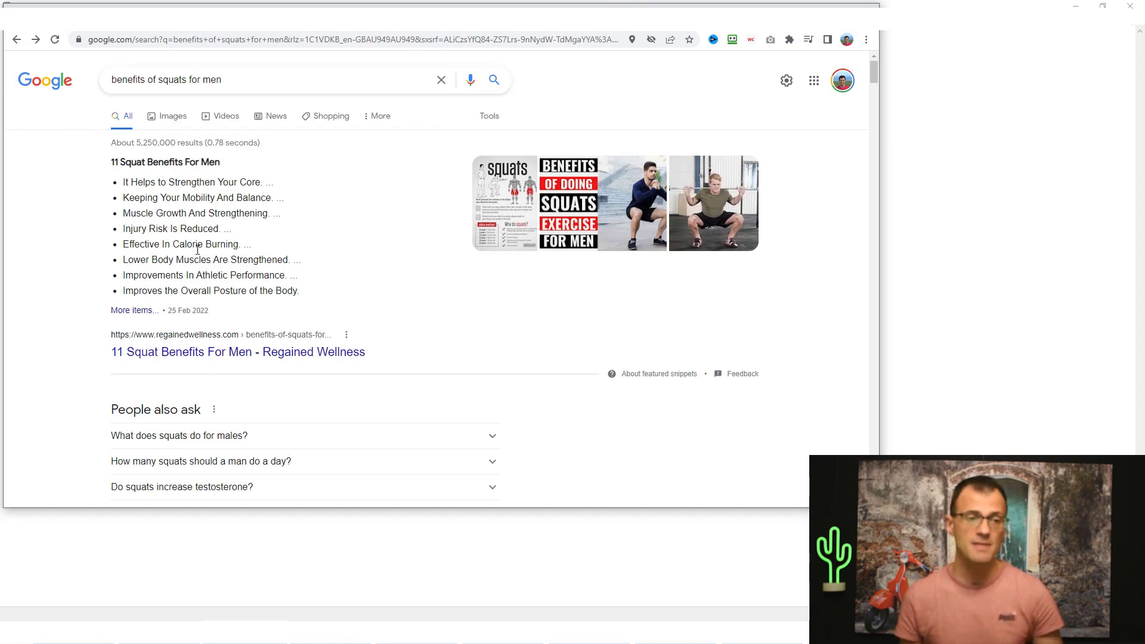
{"action": "scroll", "coordinate": [610, 396], "scroll_direction": "down", "scroll_amount": 12}
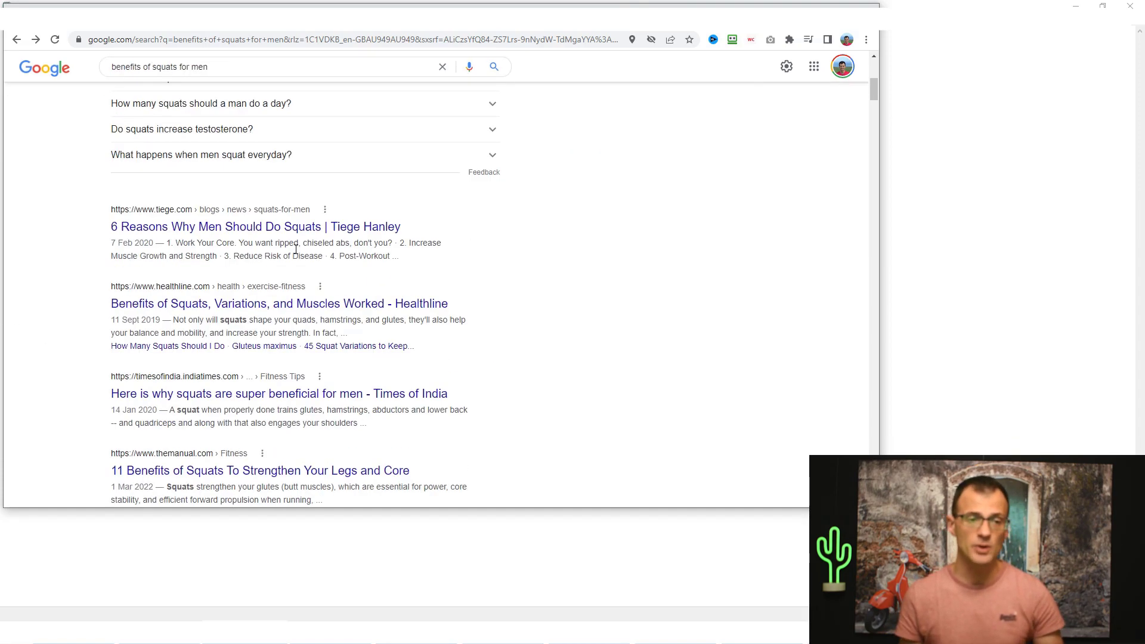
{"action": "left_click", "coordinate": [35, 39]}
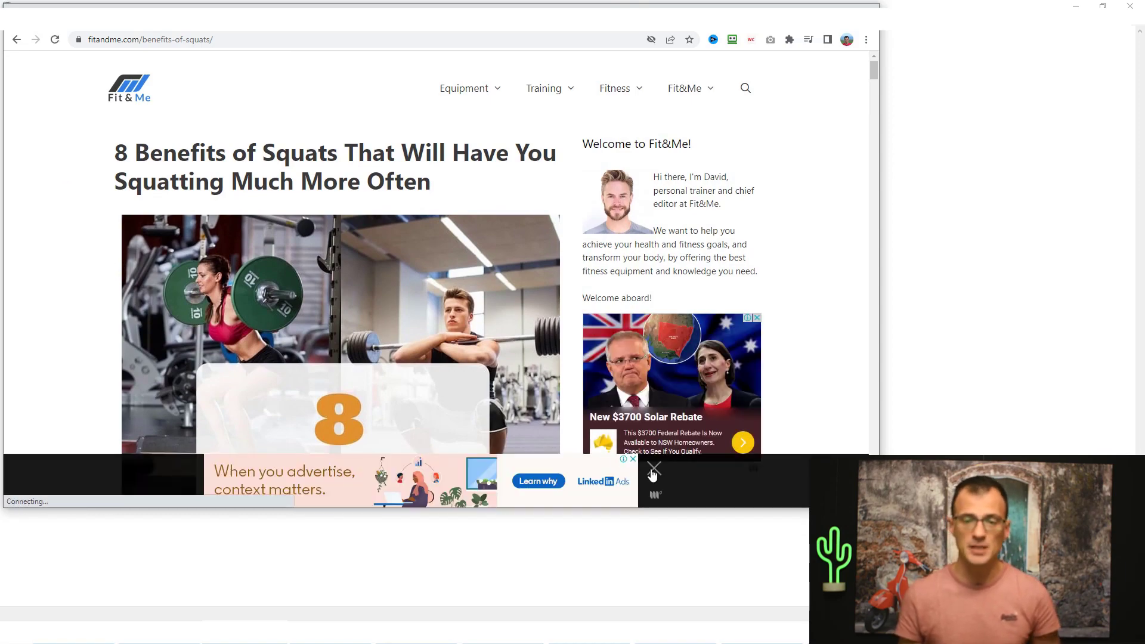
{"action": "left_click", "coordinate": [653, 471]}
Select the '8 Benefits of Squats' title and copy the article's web address
{"action": "scroll", "coordinate": [82, 244], "scroll_direction": "down", "scroll_amount": 6}
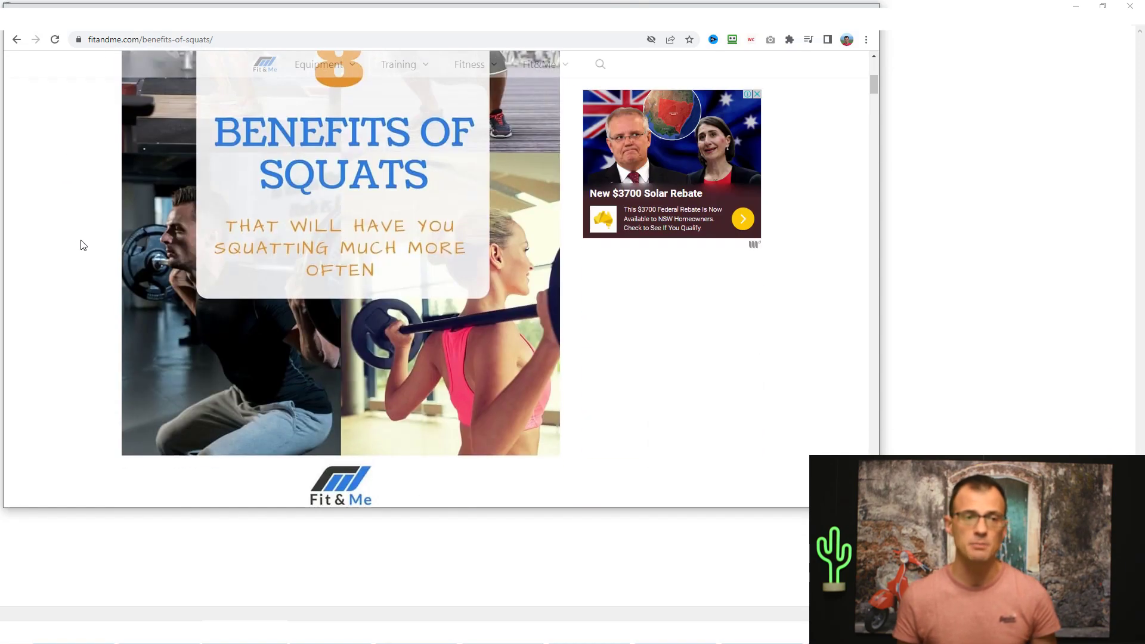
{"action": "scroll", "coordinate": [92, 241], "scroll_direction": "up", "scroll_amount": 6}
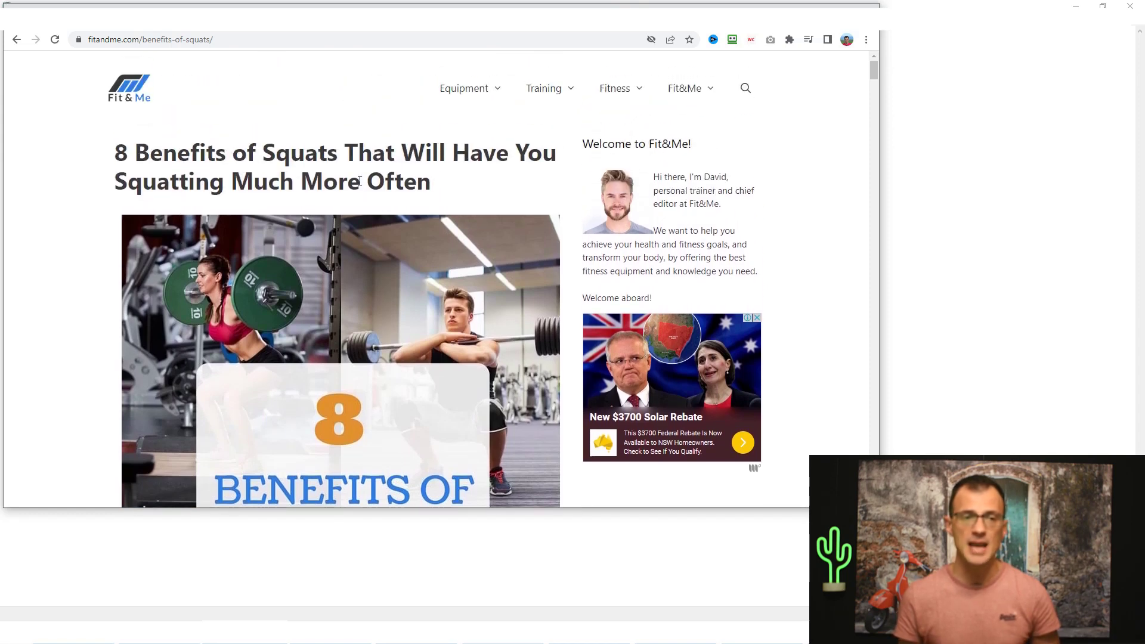
{"action": "left_click_drag", "start_coordinate": [471, 205], "coordinate": [121, 153]}
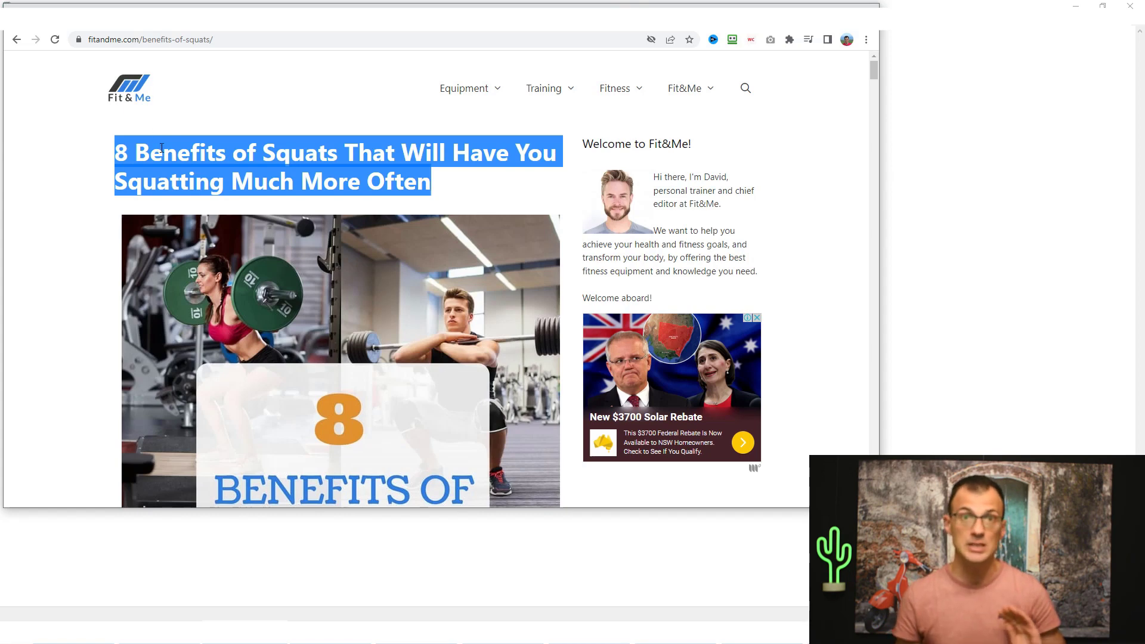
{"action": "left_click_drag", "start_coordinate": [242, 40], "coordinate": [131, 59]}
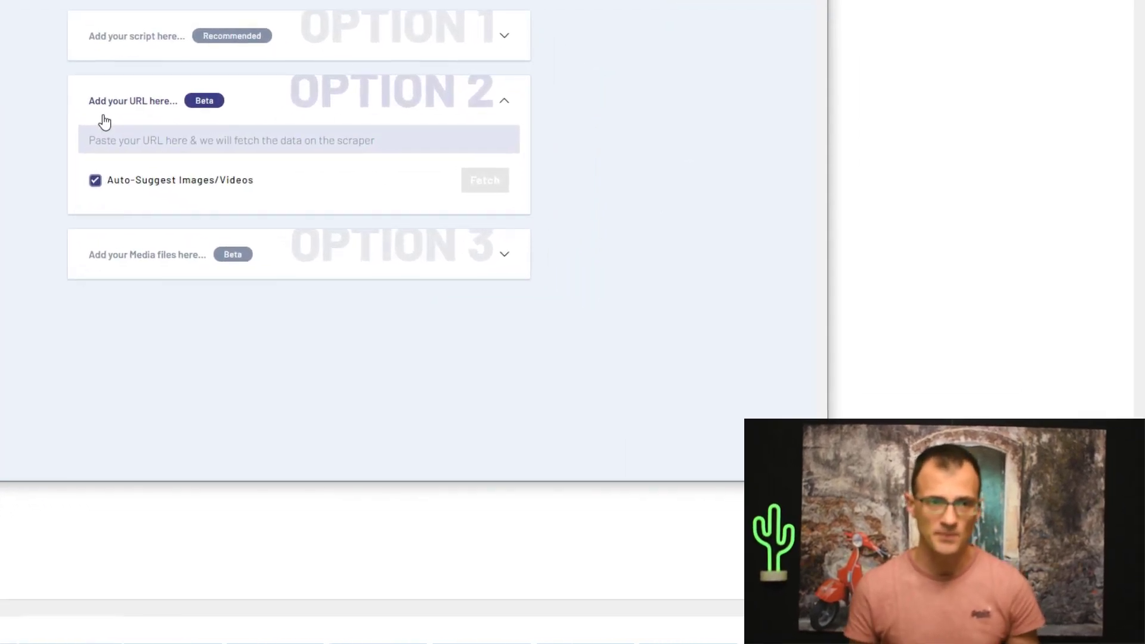
{"action": "right_click", "coordinate": [135, 139]}
{"action": "left_click", "coordinate": [163, 246]}
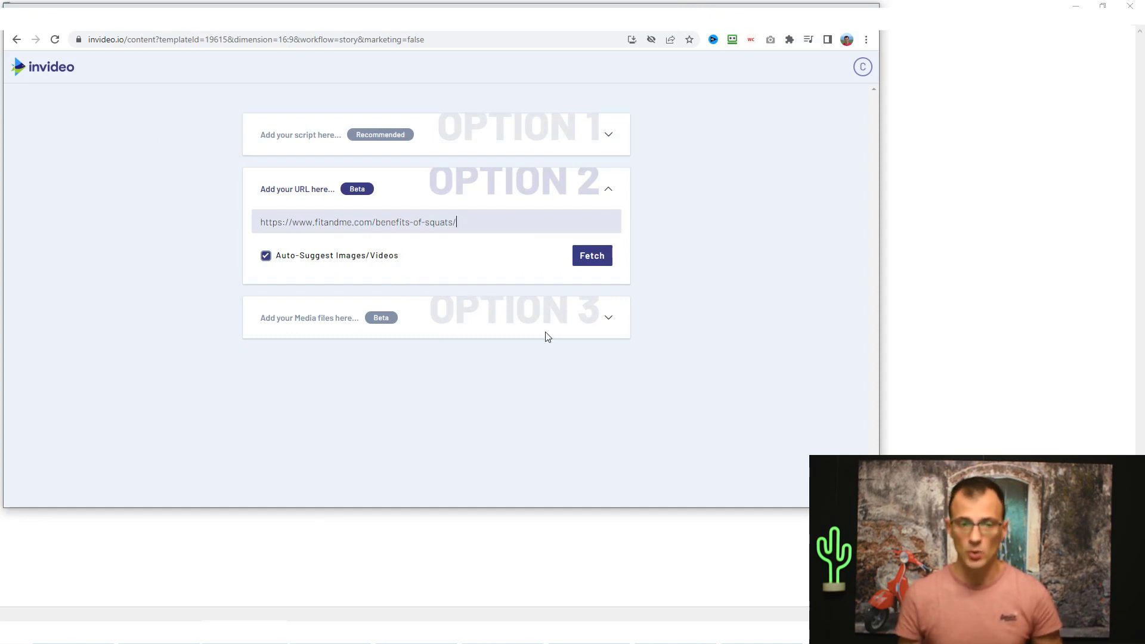
{"action": "left_click", "coordinate": [593, 260]}
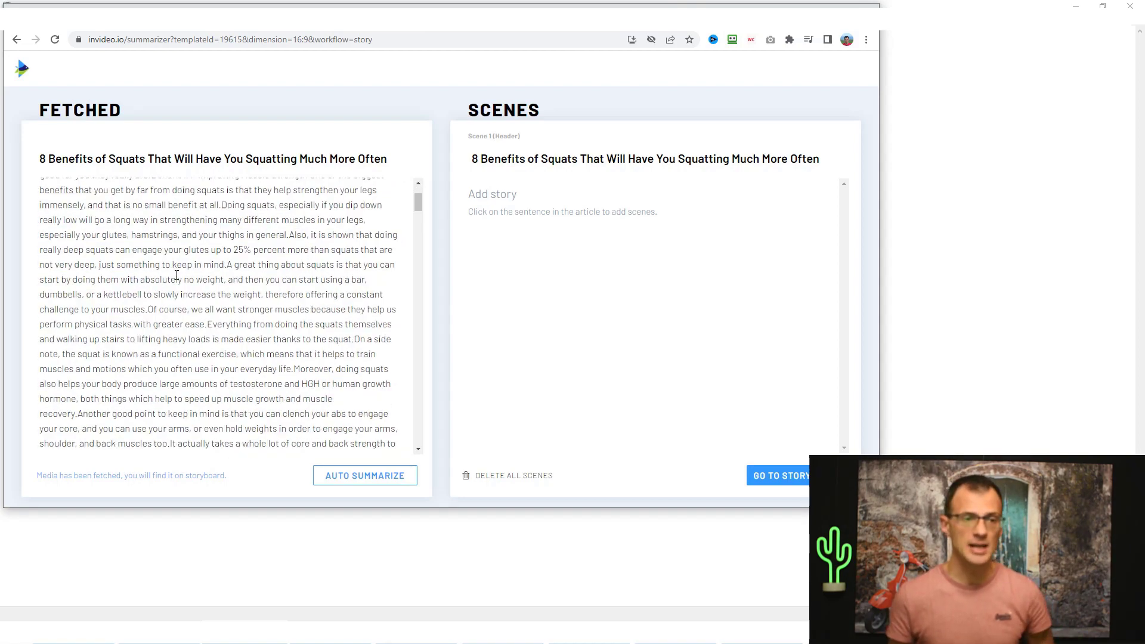
Scroll through the fetched '8 Benefits of Squats' article text
{"action": "scroll", "coordinate": [176, 274], "scroll_direction": "down", "scroll_amount": 20}
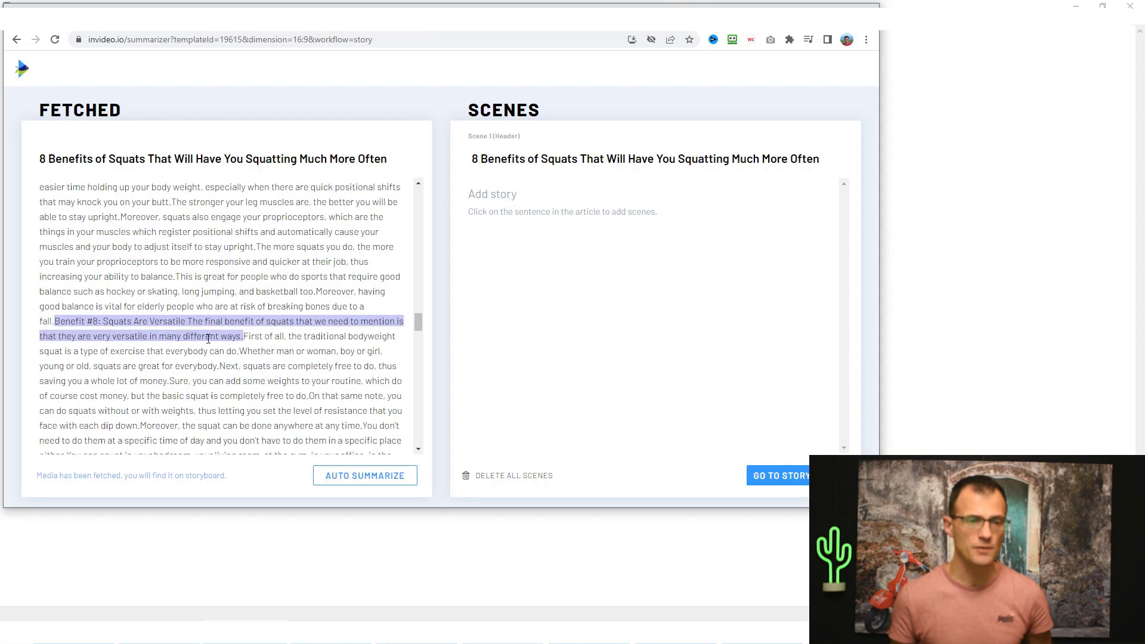
{"action": "scroll", "coordinate": [208, 338], "scroll_direction": "down", "scroll_amount": 15}
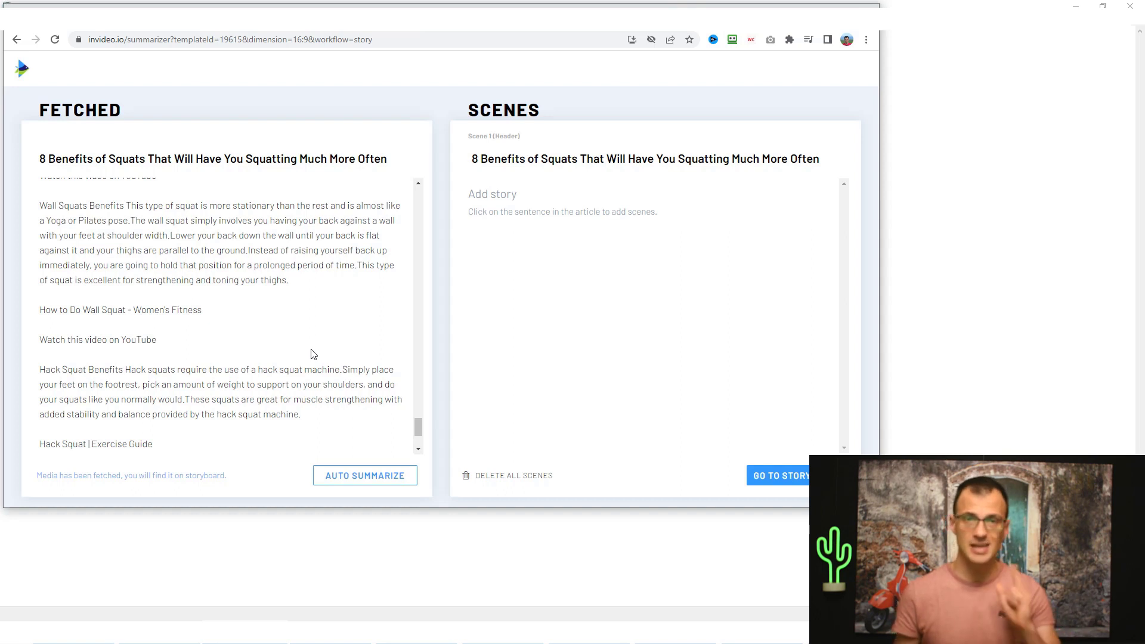
Auto-split the squats article into scenes, starting with 'Squats are a truly fantastic exercise…'
{"action": "left_click", "coordinate": [340, 476]}
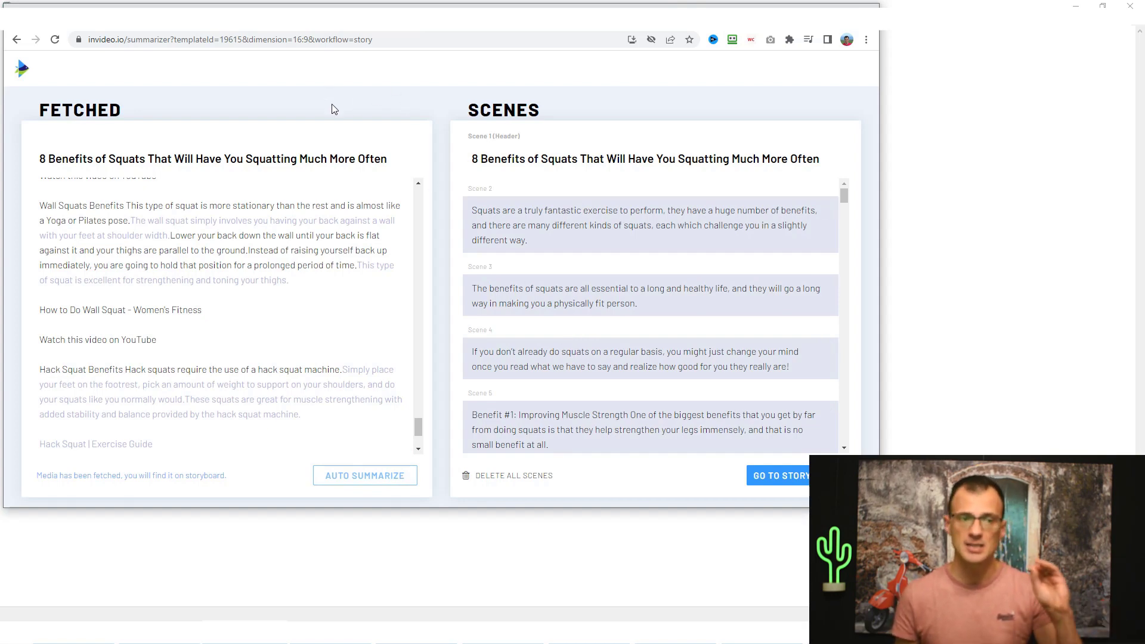
{"action": "scroll", "coordinate": [319, 264], "scroll_direction": "up", "scroll_amount": 5}
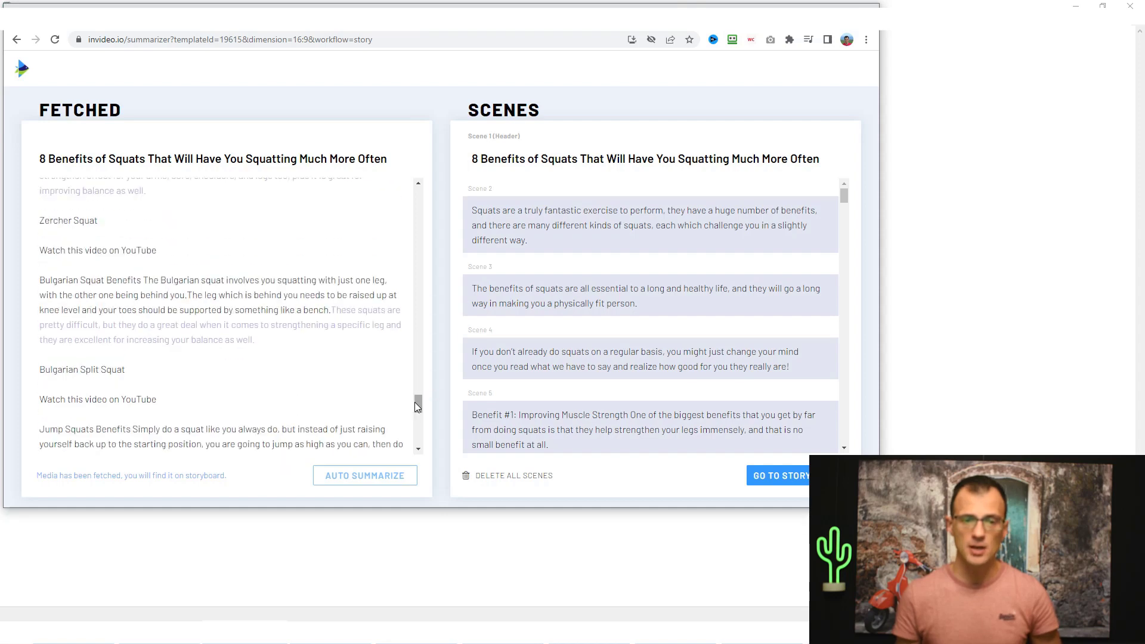
{"action": "left_click_drag", "start_coordinate": [418, 406], "coordinate": [411, 181]}
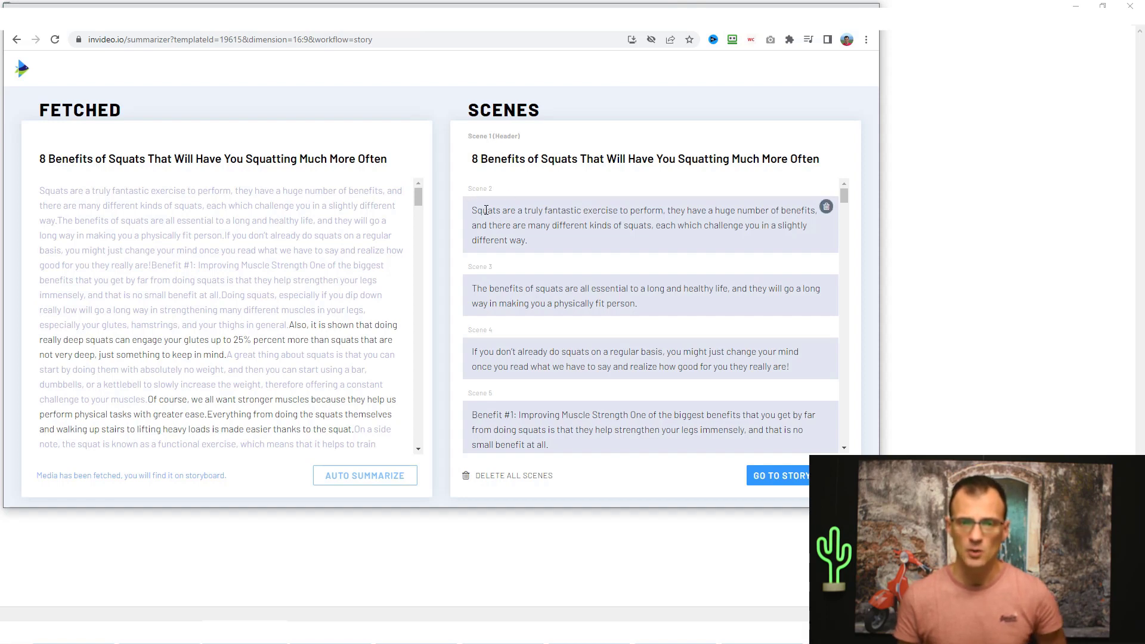
{"action": "scroll", "coordinate": [528, 248], "scroll_direction": "down", "scroll_amount": 2}
{"action": "scroll", "coordinate": [483, 218], "scroll_direction": "up", "scroll_amount": 1}
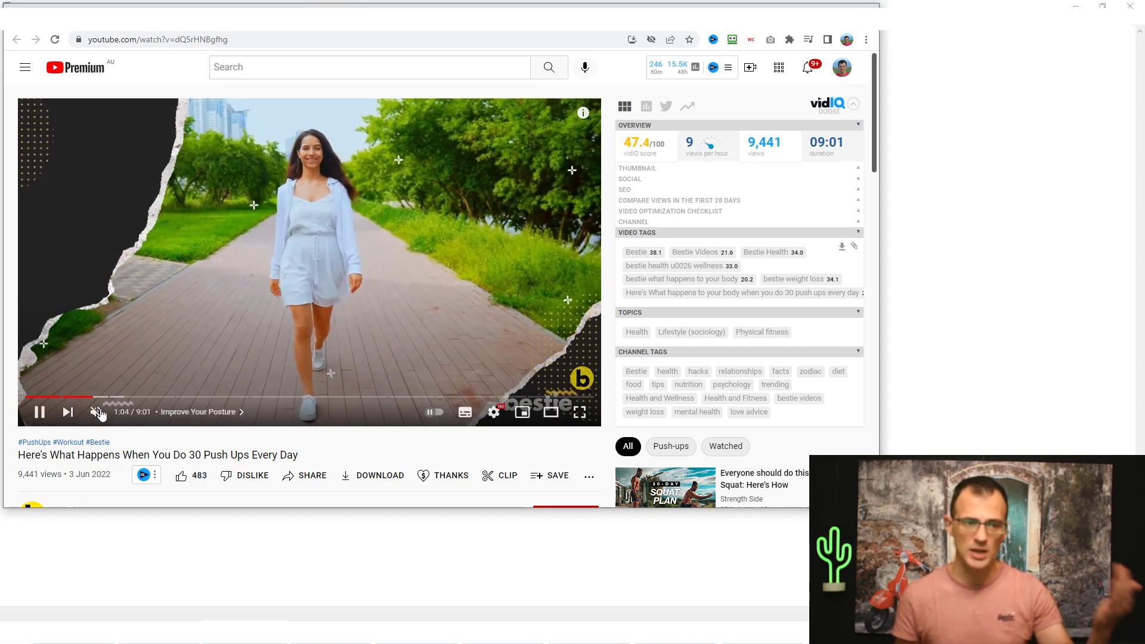
Jump the push-ups video to the Bad Back chapter near 1:27 and pause it
{"action": "left_click", "coordinate": [116, 397]}
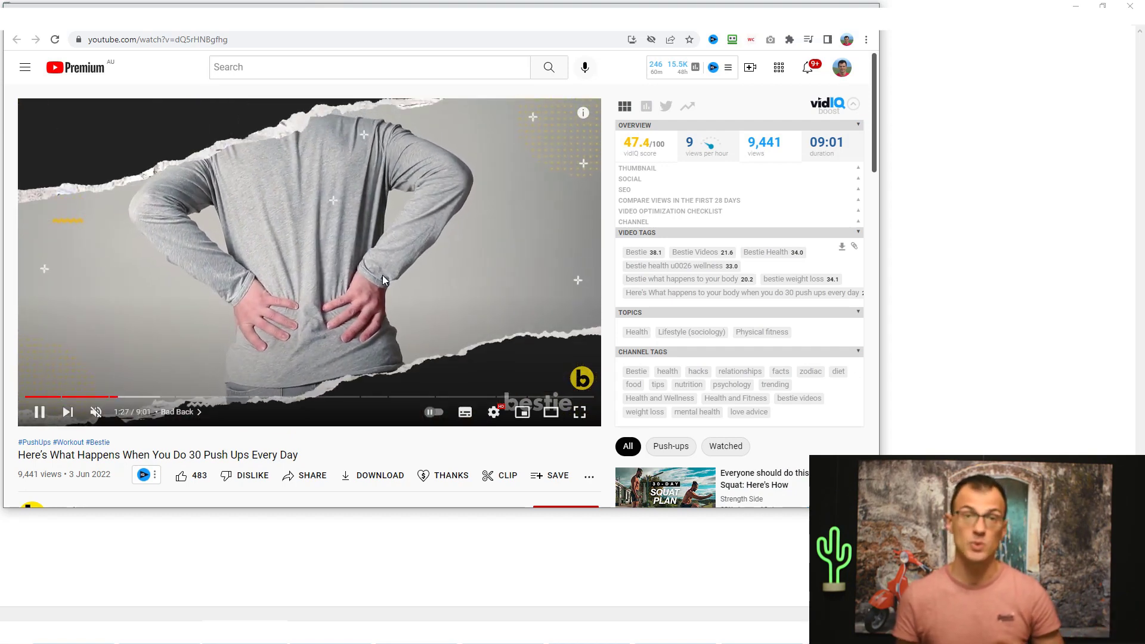
{"action": "left_click", "coordinate": [416, 239]}
{"action": "mouse_move", "coordinate": [648, 156]}
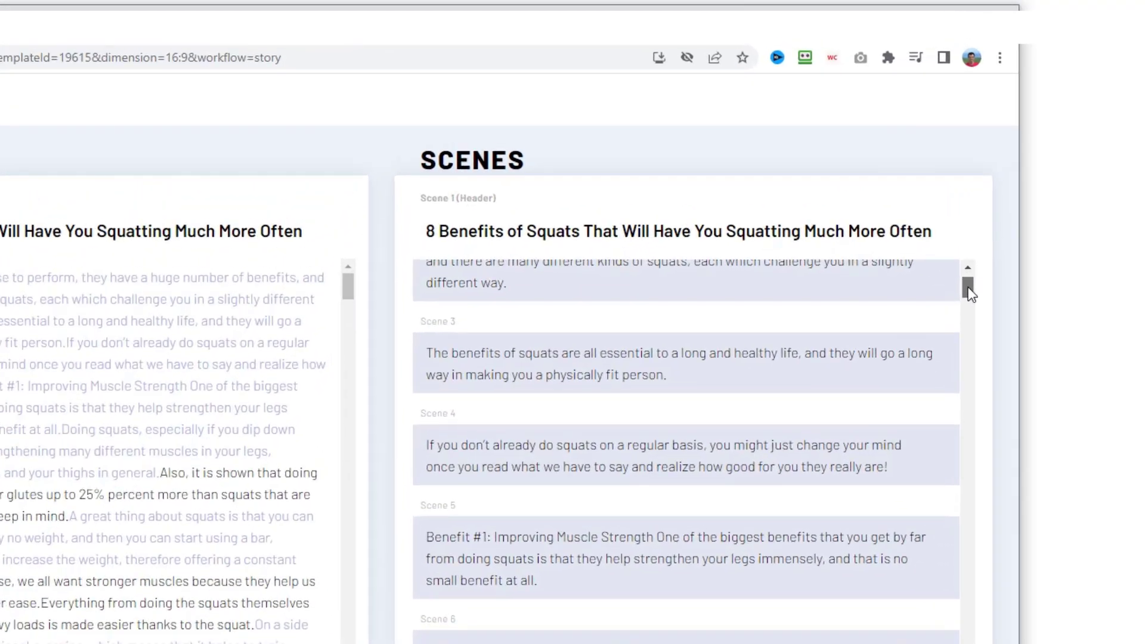
Scroll the Scenes list down to Scene 77 and back up, then narrow the browser window
{"action": "left_click_drag", "start_coordinate": [844, 202], "coordinate": [843, 211]}
{"action": "left_click_drag", "start_coordinate": [979, 312], "coordinate": [968, 641]}
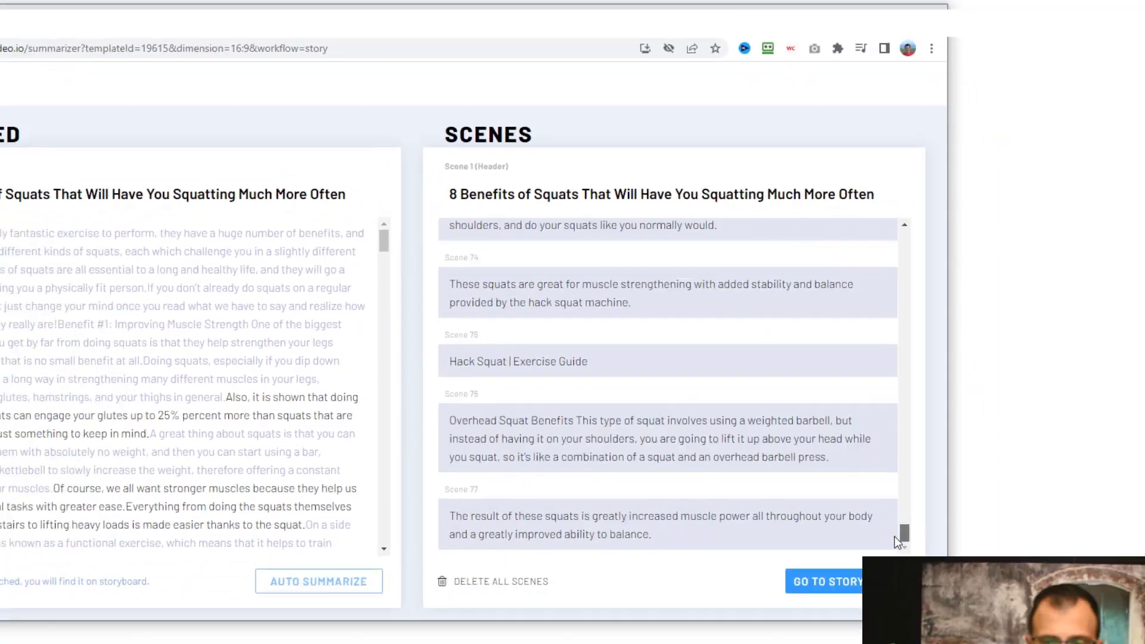
{"action": "left_click_drag", "start_coordinate": [497, 400], "coordinate": [462, 402]}
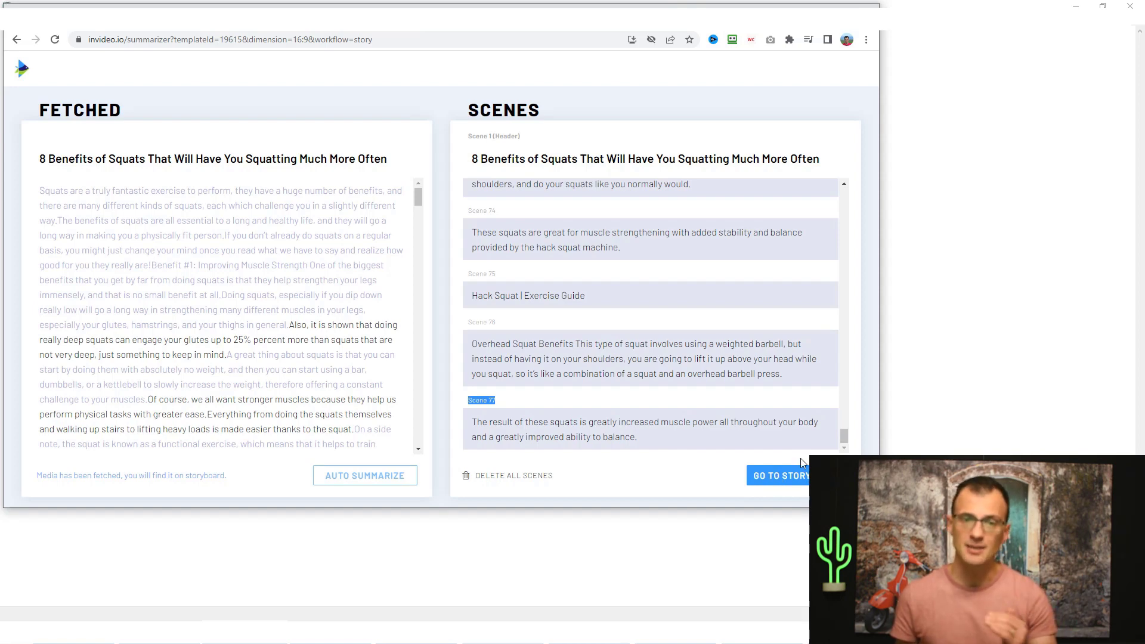
{"action": "left_click_drag", "start_coordinate": [842, 435], "coordinate": [843, 192]}
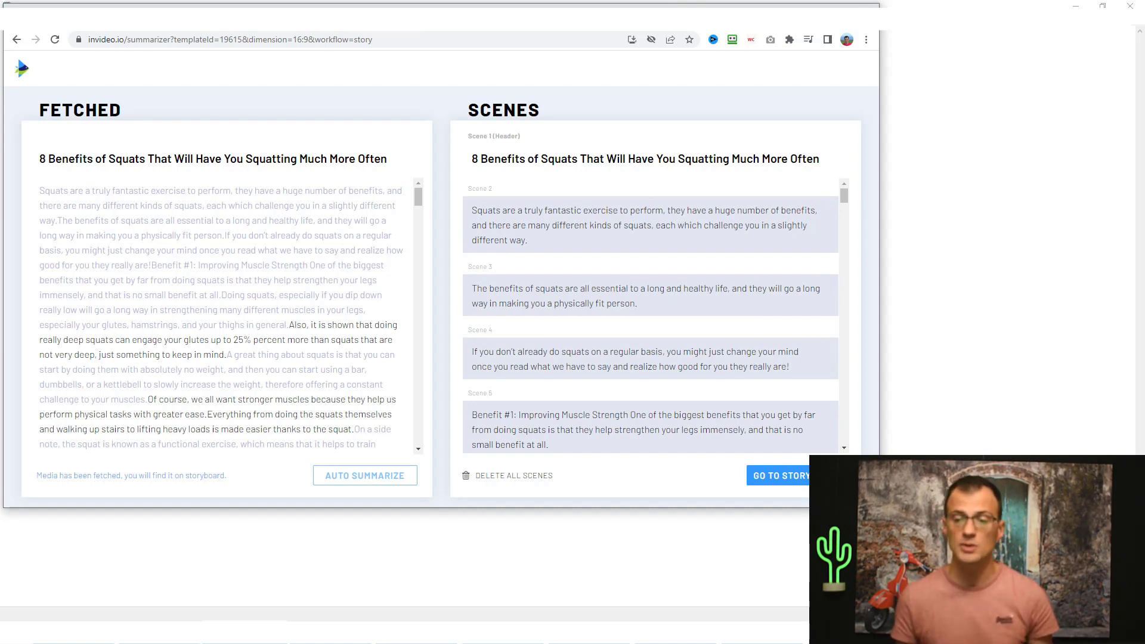
{"action": "left_click_drag", "start_coordinate": [879, 507], "coordinate": [758, 515]}
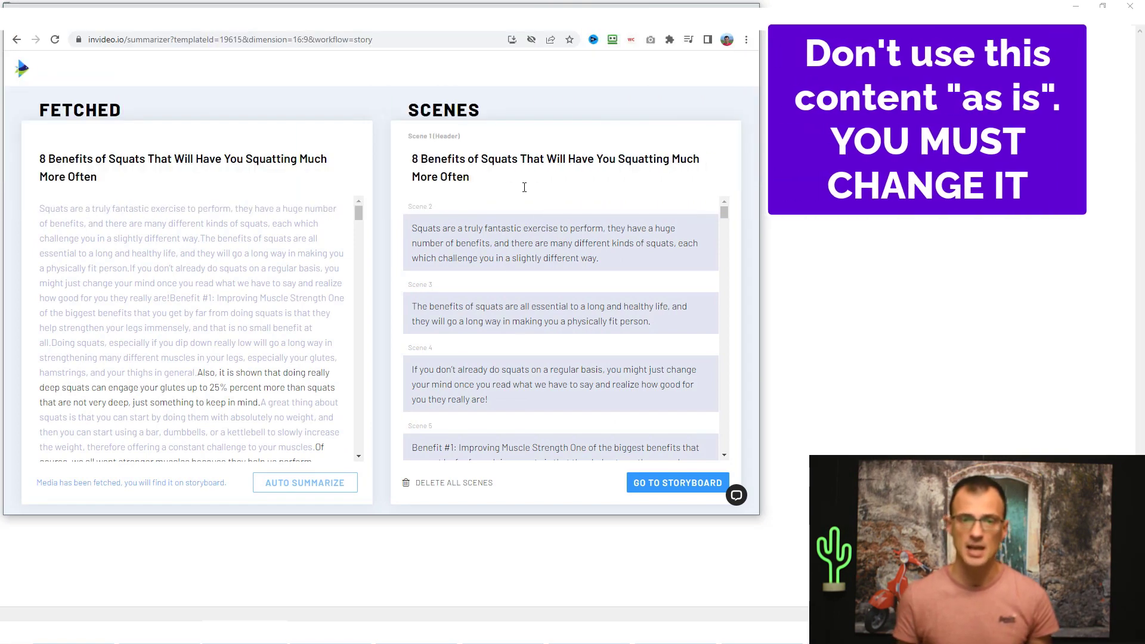
Replace the Scene 1 header with 'Top Benefits of Squats That Will Keep You Healthy and Happy'
{"action": "left_click", "coordinate": [493, 188]}
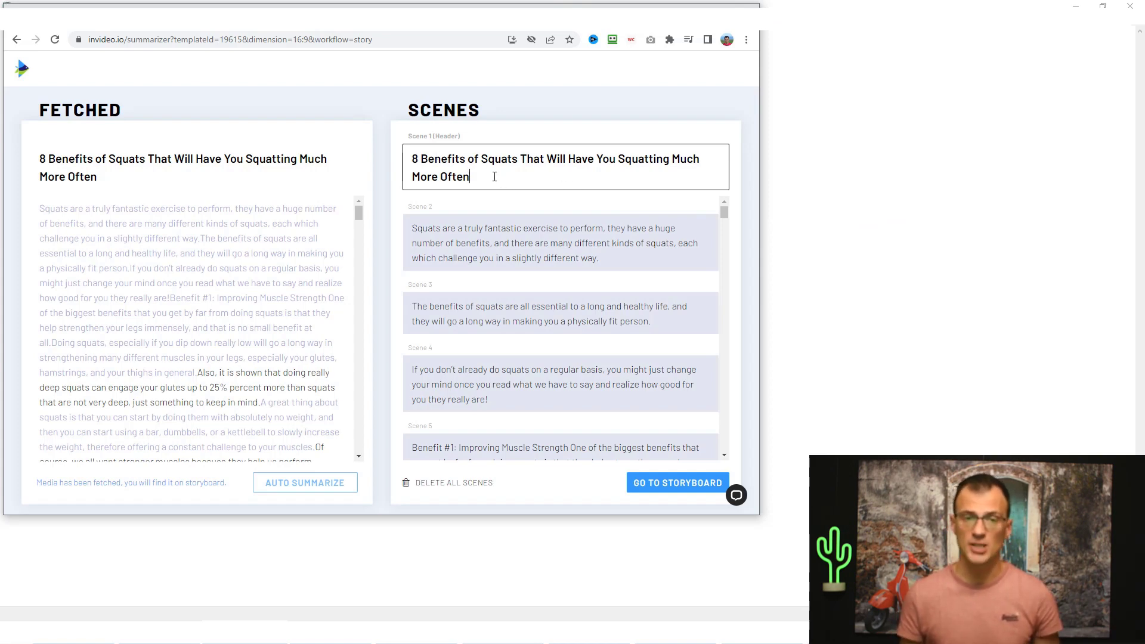
{"action": "key", "text": "ctrl+a"}
{"action": "type", "text": "Top Benefits of Squats That Will Keep You Healthy and Happy"}
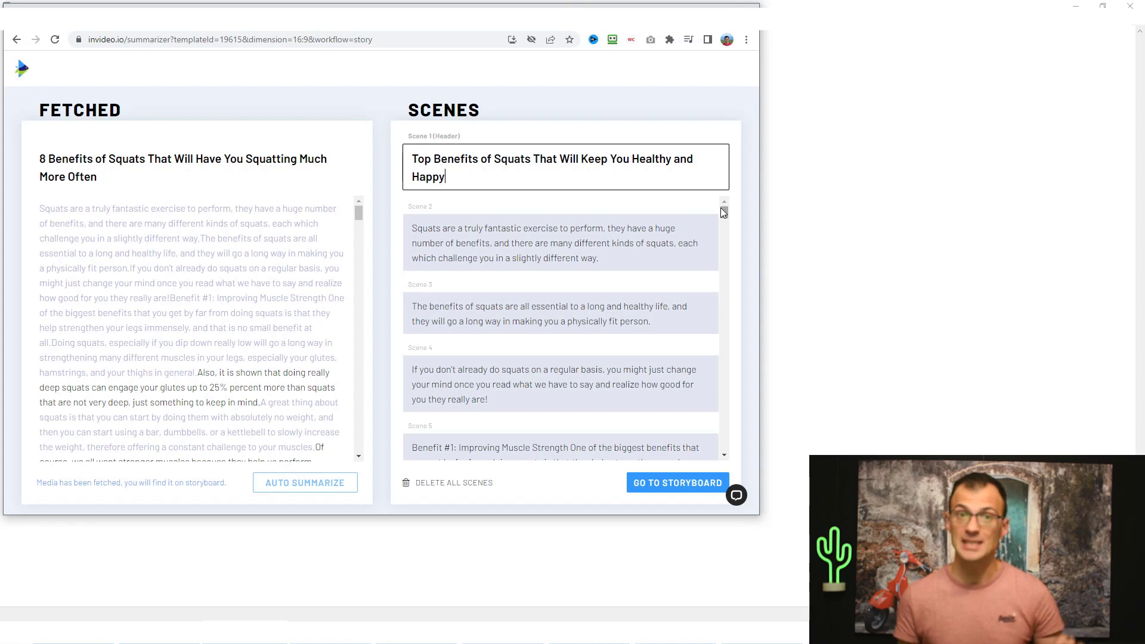
{"action": "left_click_drag", "start_coordinate": [724, 212], "coordinate": [724, 212]}
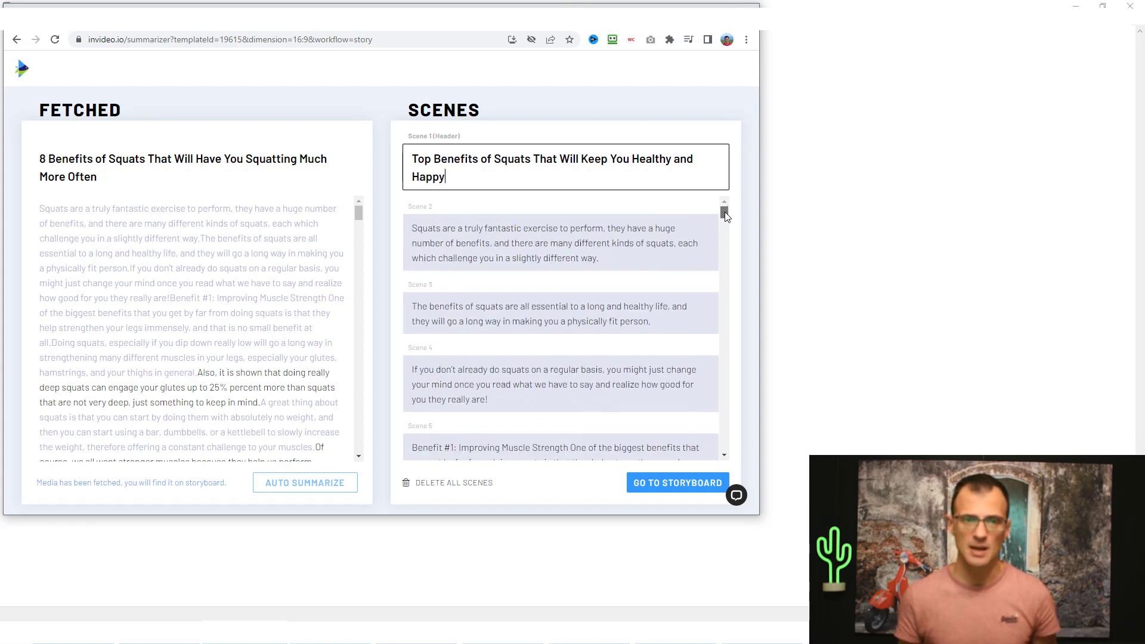
{"action": "left_click_drag", "start_coordinate": [416, 229], "coordinate": [603, 269]}
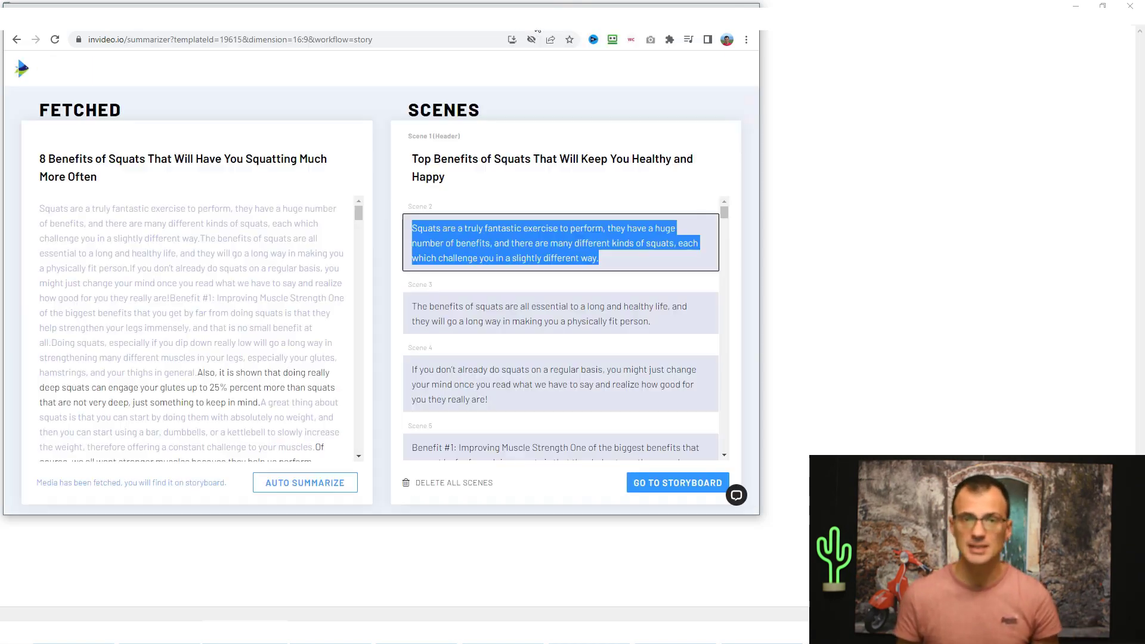
Select all of Scene 2's sentence and bring up the QuillBot Paraphraser
{"action": "left_click", "coordinate": [633, 263]}
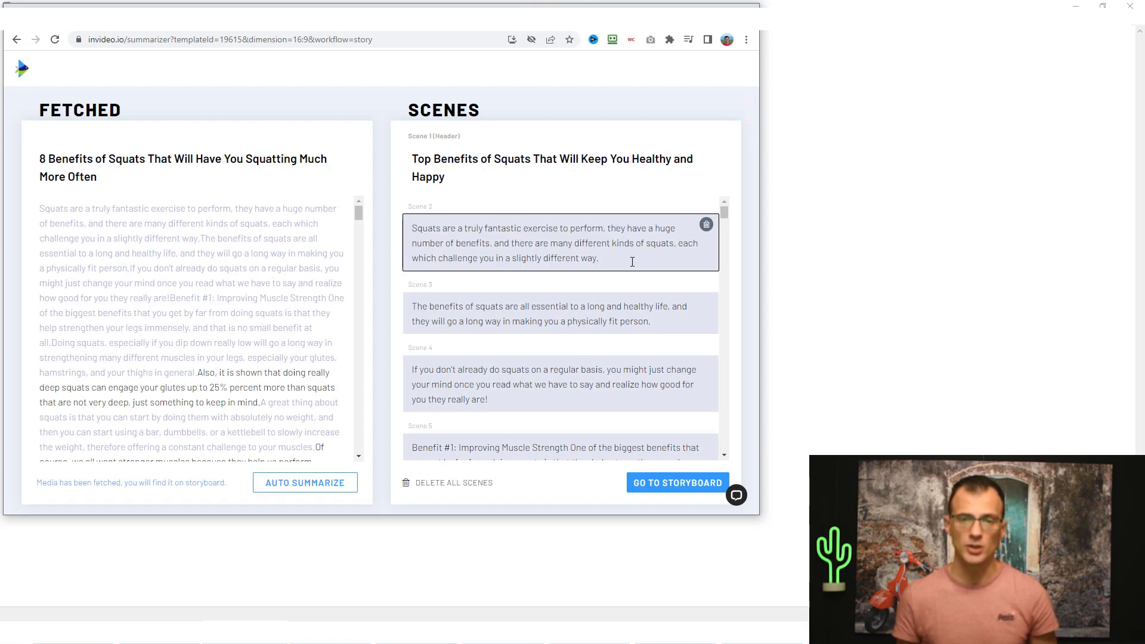
{"action": "left_click_drag", "start_coordinate": [631, 261], "coordinate": [401, 226]}
{"action": "key", "text": "ctrl+c"}
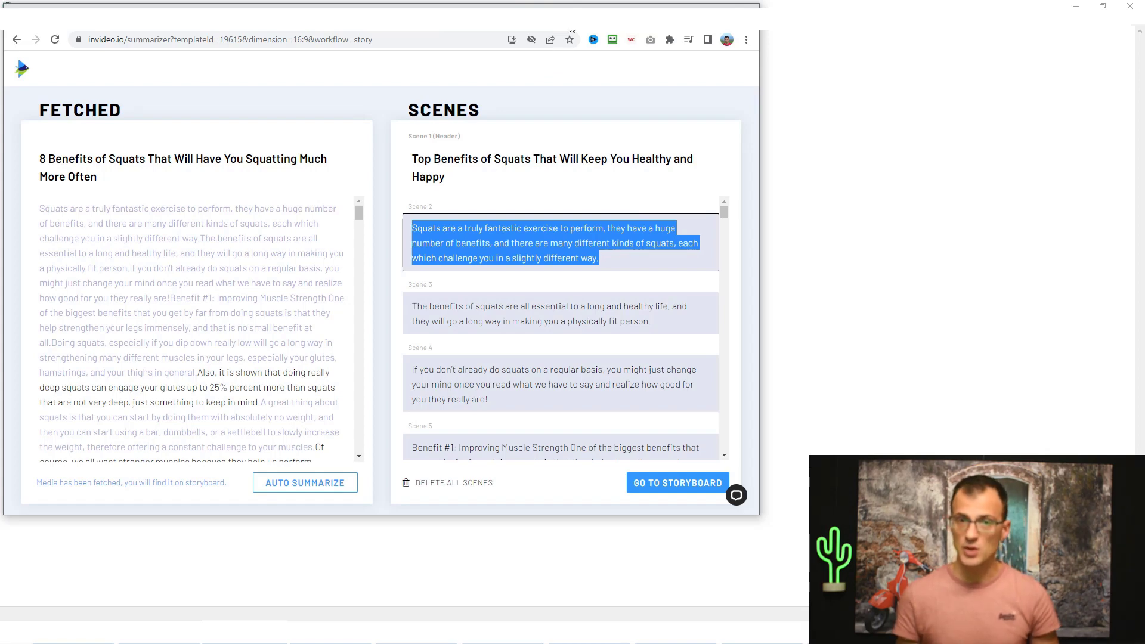
{"action": "left_click", "coordinate": [572, 25]}
Paraphrase the opening squats paragraph into 'Squats are a terrific workout to do because…' and select it
{"action": "left_click", "coordinate": [101, 160]}
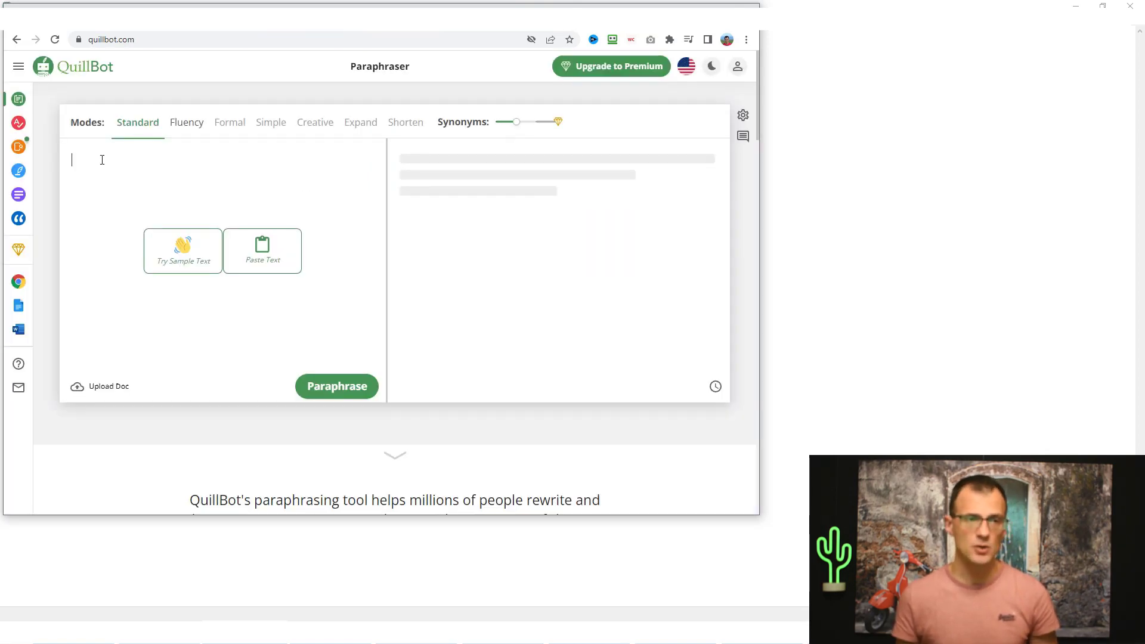
{"action": "key", "text": "ctrl+v"}
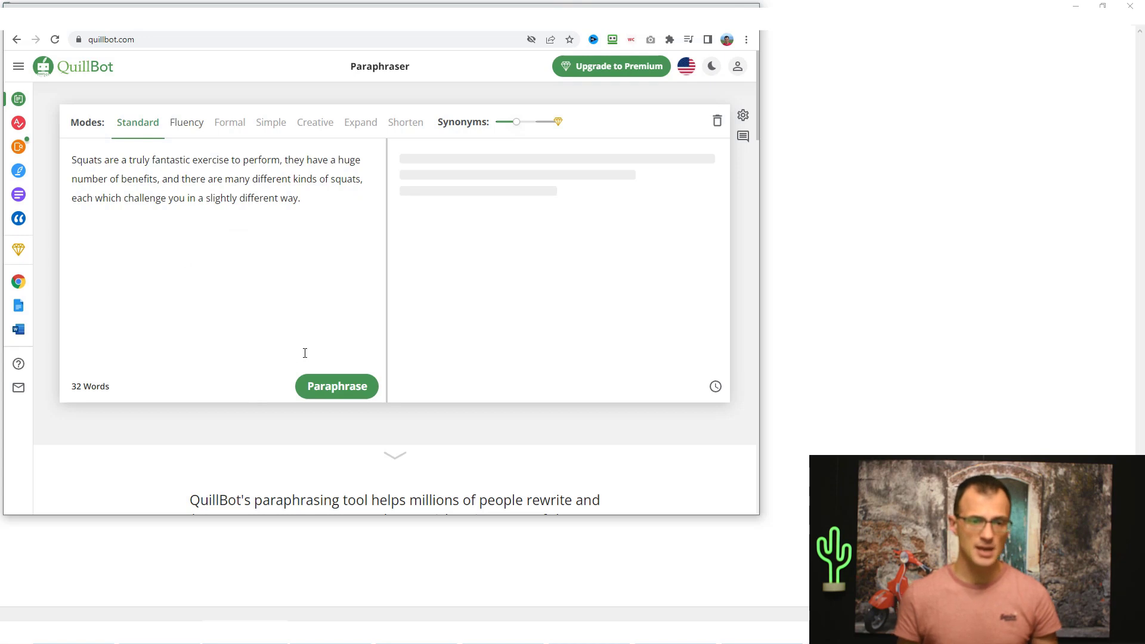
{"action": "left_click", "coordinate": [324, 396]}
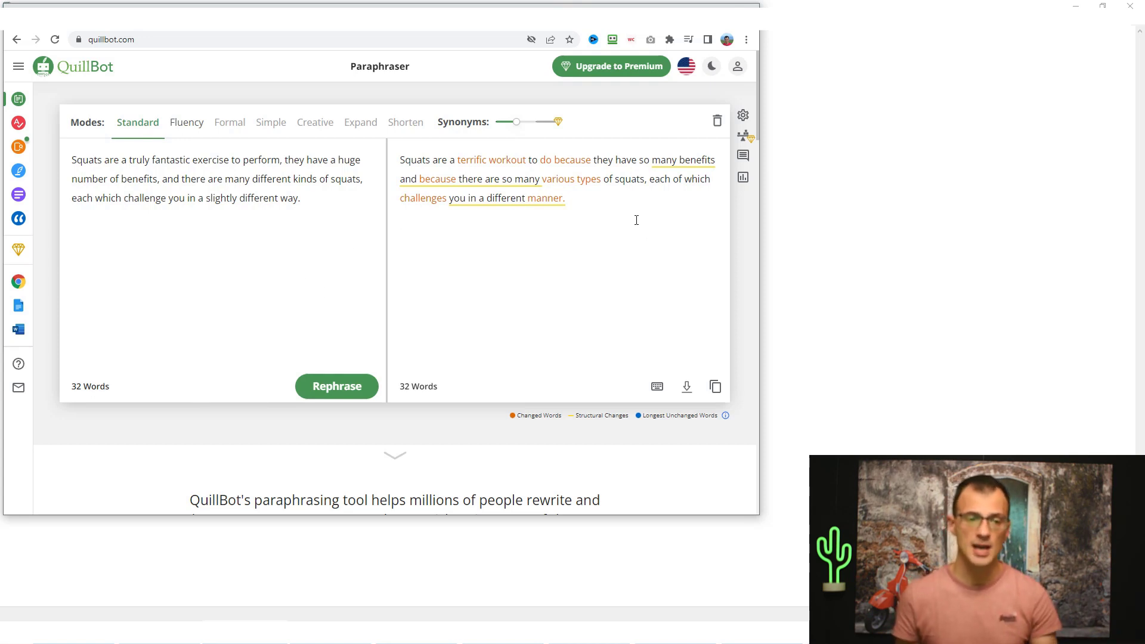
{"action": "triple_click", "coordinate": [604, 199]}
{"action": "key", "text": "ctrl+c"}
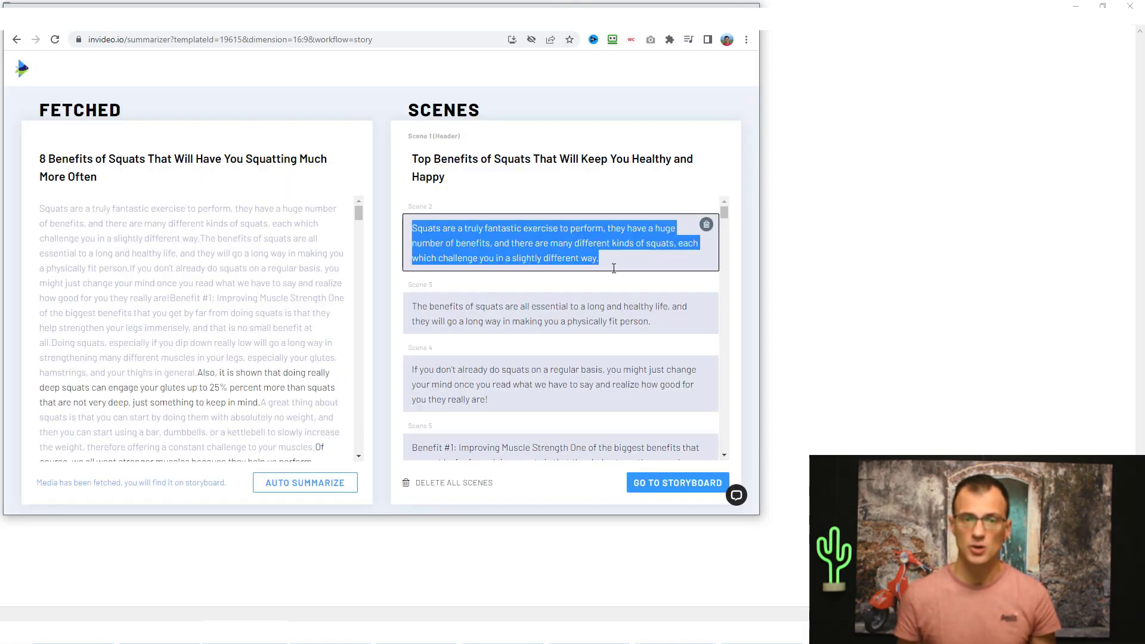
Replace Scene 2's text with the paraphrase, then select Scene 3's 'Doing squats…' sentence for QuillBot
{"action": "left_click", "coordinate": [620, 259]}
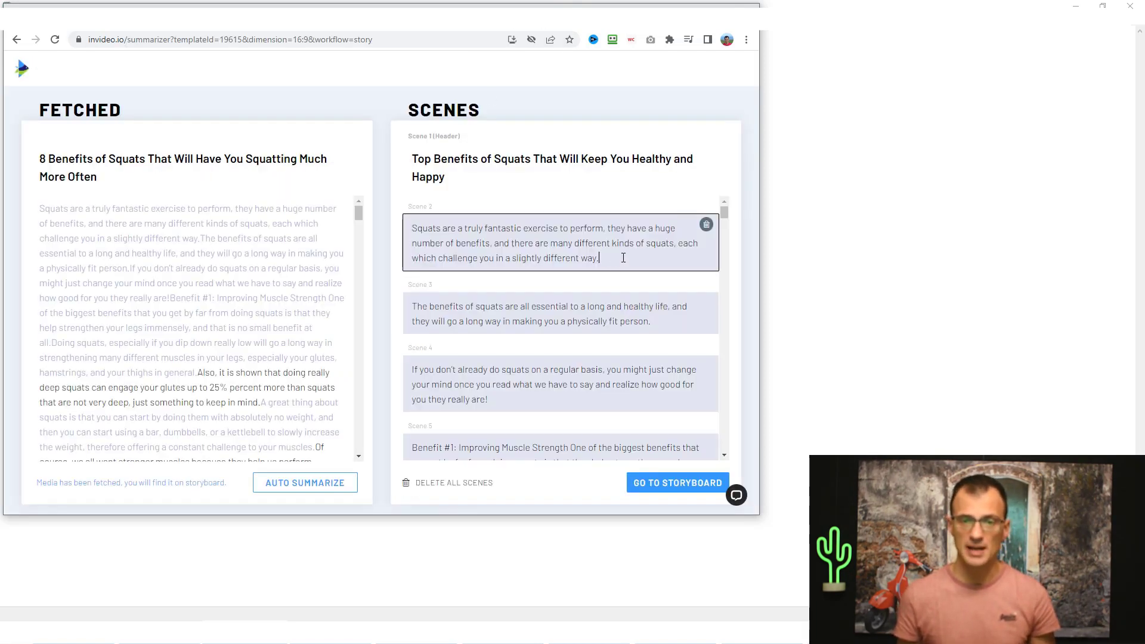
{"action": "key", "text": "ctrl+a"}
{"action": "key", "text": "ctrl+v"}
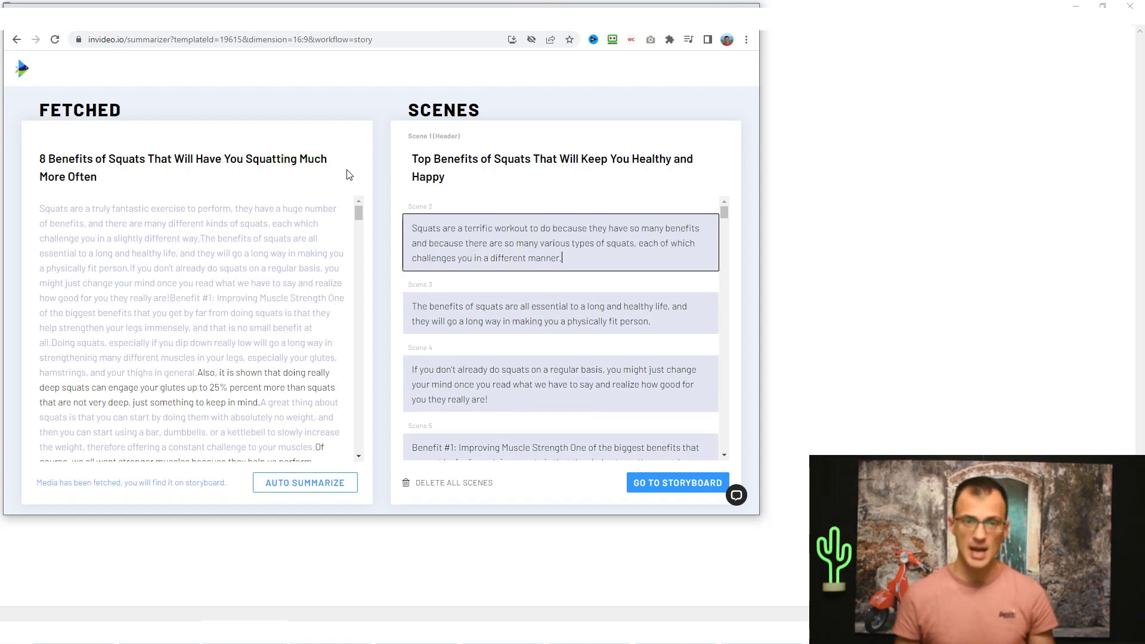
{"action": "scroll", "coordinate": [561, 250], "scroll_direction": "down", "scroll_amount": 1}
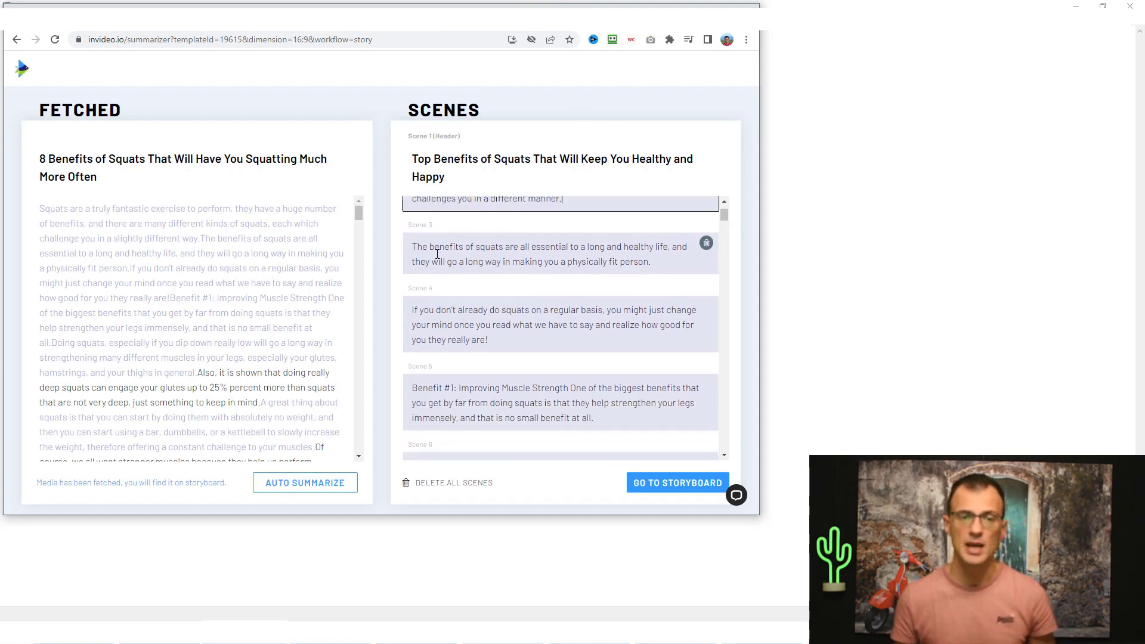
{"action": "left_click_drag", "start_coordinate": [412, 247], "coordinate": [624, 267]}
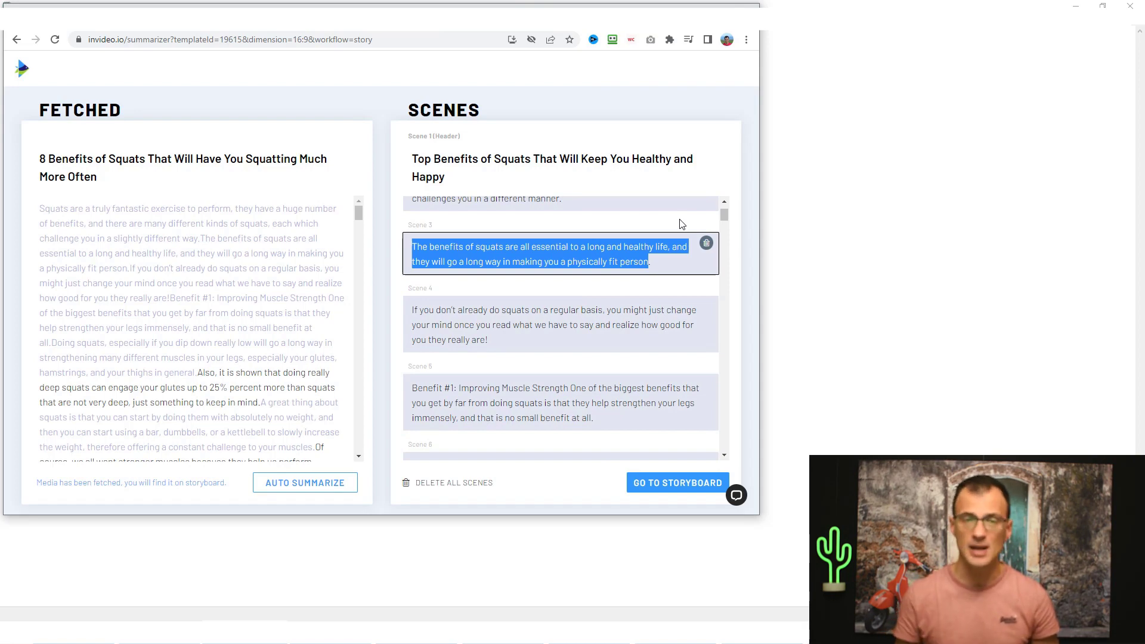
{"action": "key", "text": "ctrl+Tab"}
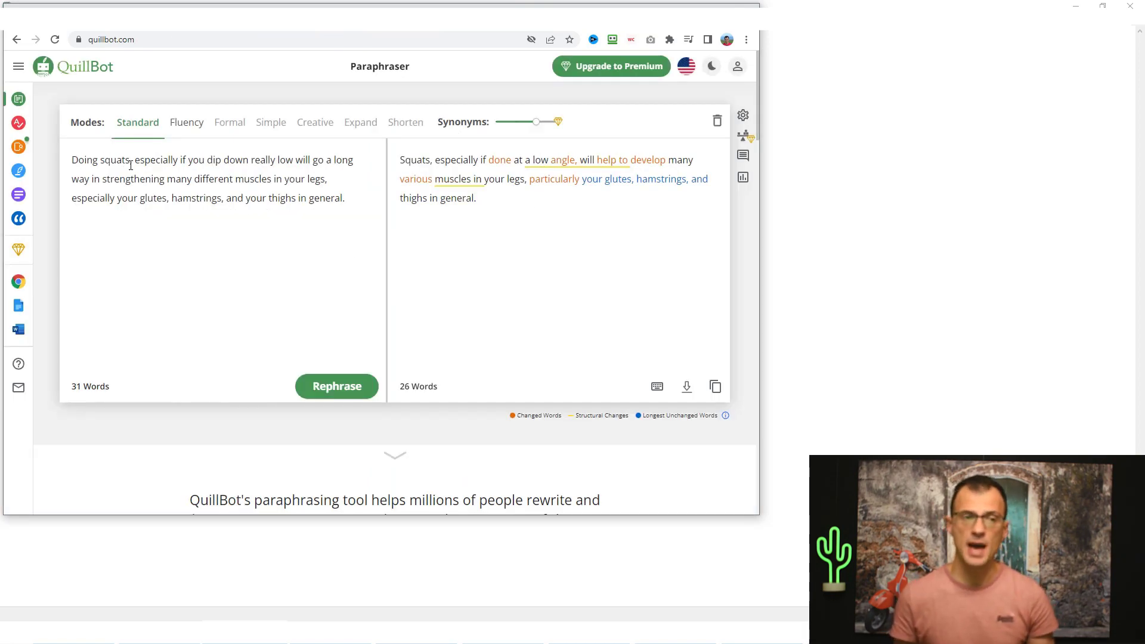
Lower the Synonyms slider and raise it back to compare the 'Doing squats' paraphrase
{"action": "left_click", "coordinate": [517, 122]}
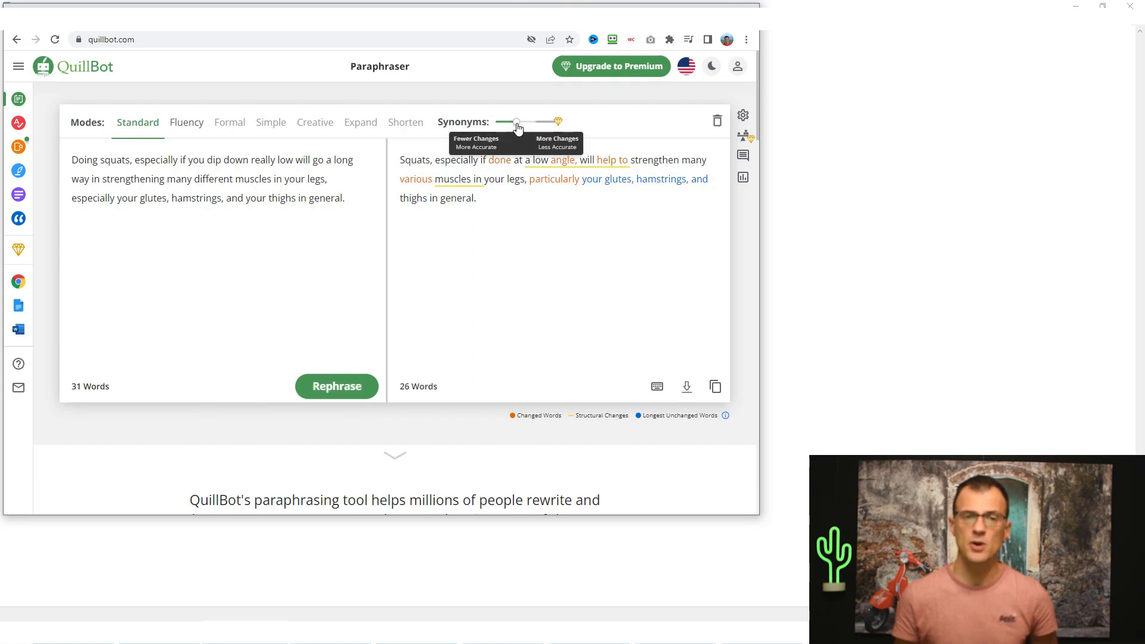
{"action": "left_click_drag", "start_coordinate": [516, 121], "coordinate": [536, 122]}
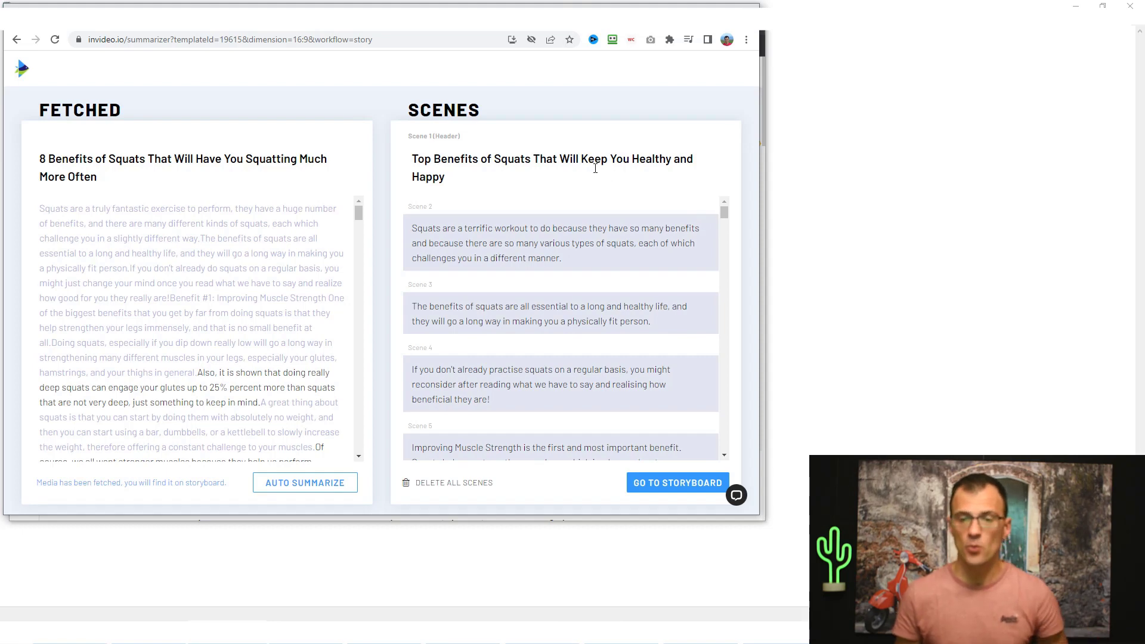
Generate the 29-scene, 05:05 storyboard from the edited scenes
{"action": "left_click", "coordinate": [666, 484]}
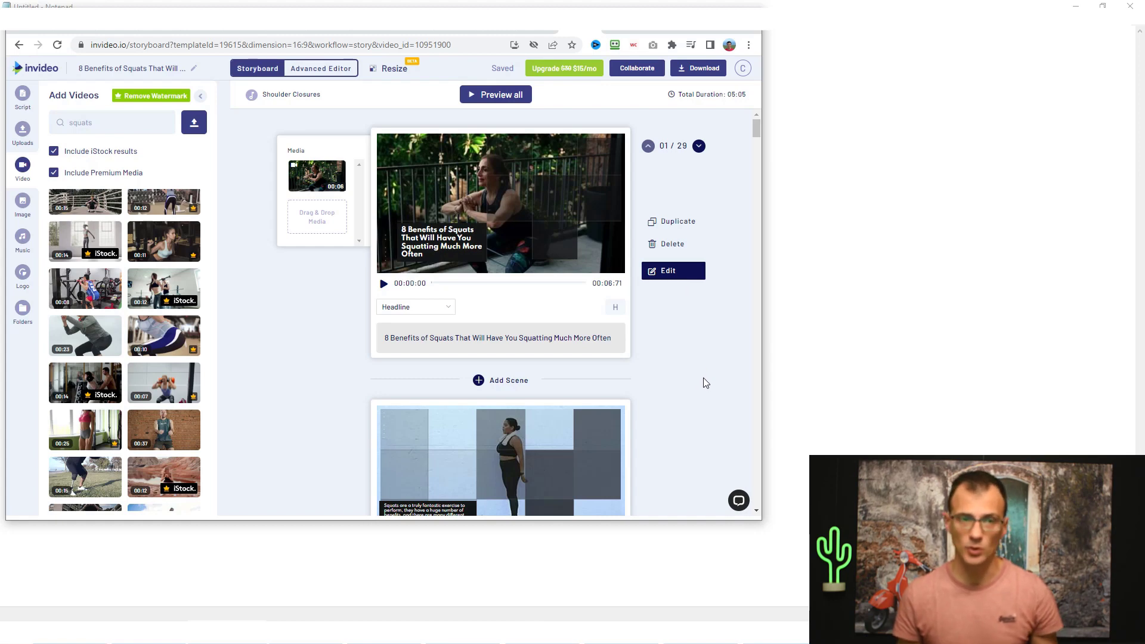
{"action": "left_click", "coordinate": [496, 95]}
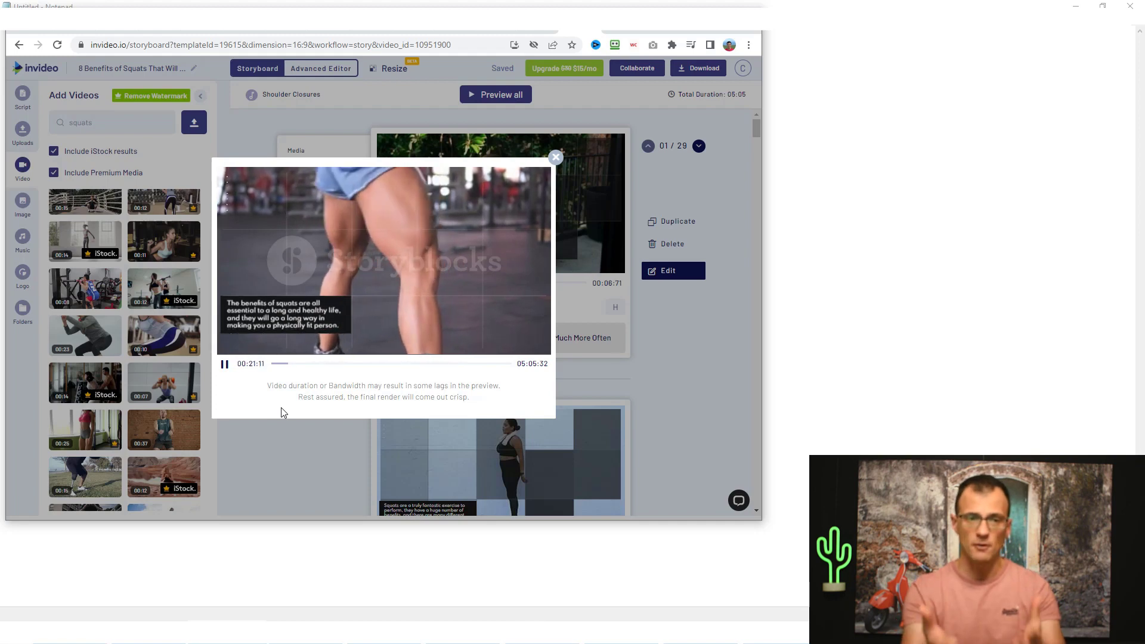
{"action": "left_click", "coordinate": [225, 364]}
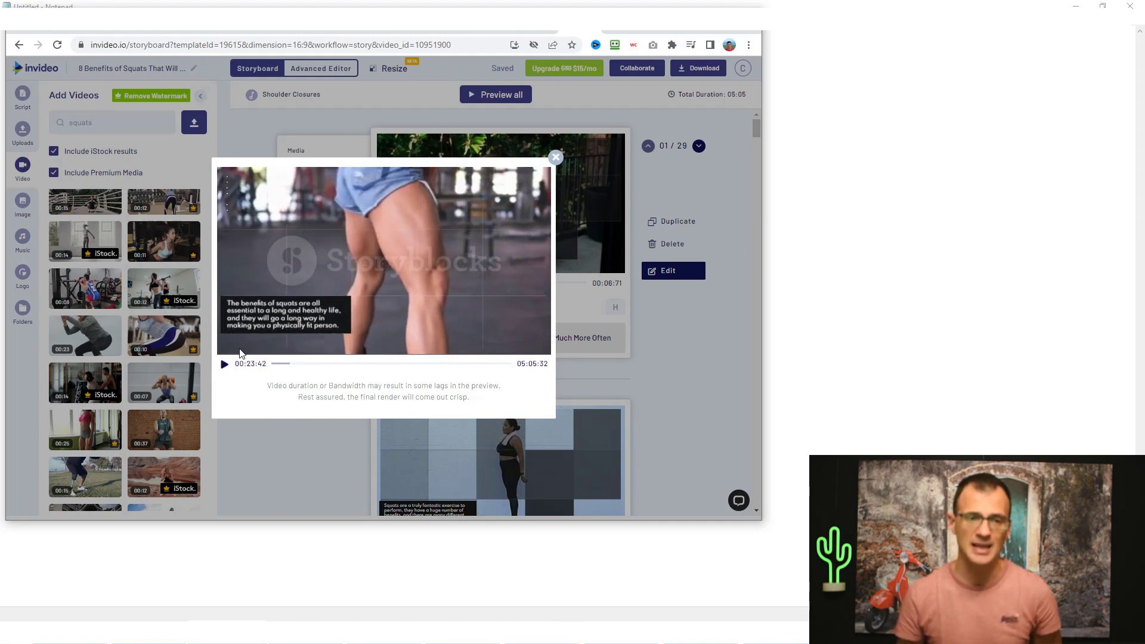
{"action": "left_click", "coordinate": [555, 159]}
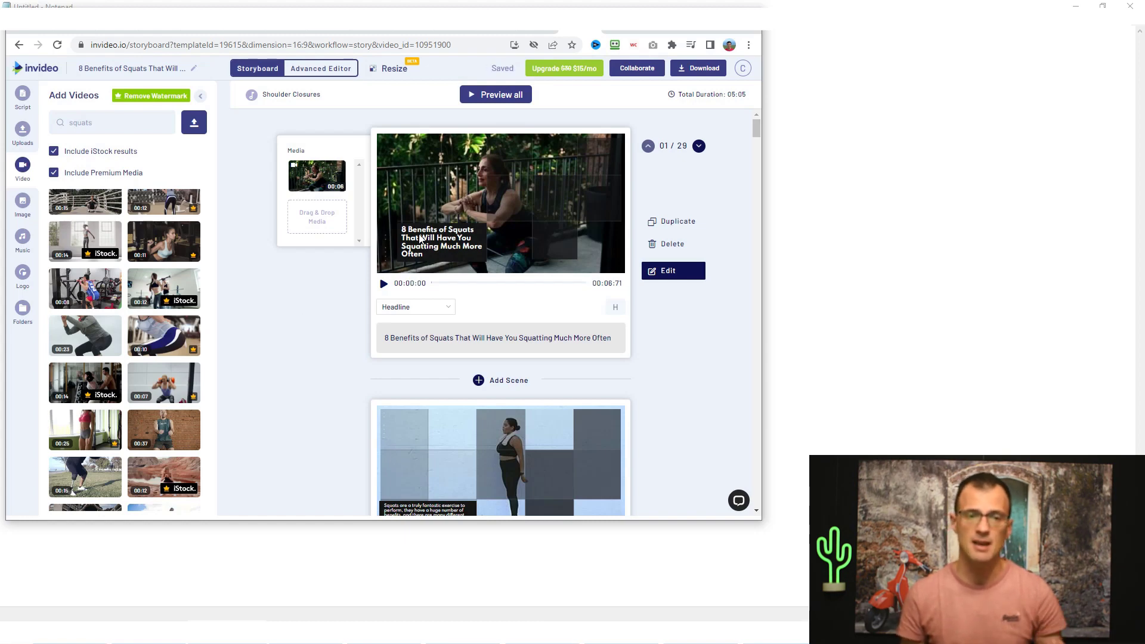
Replace the first scene's headline with 'Top Benefits of Squats for a Healthier You'
{"action": "left_click", "coordinate": [484, 336]}
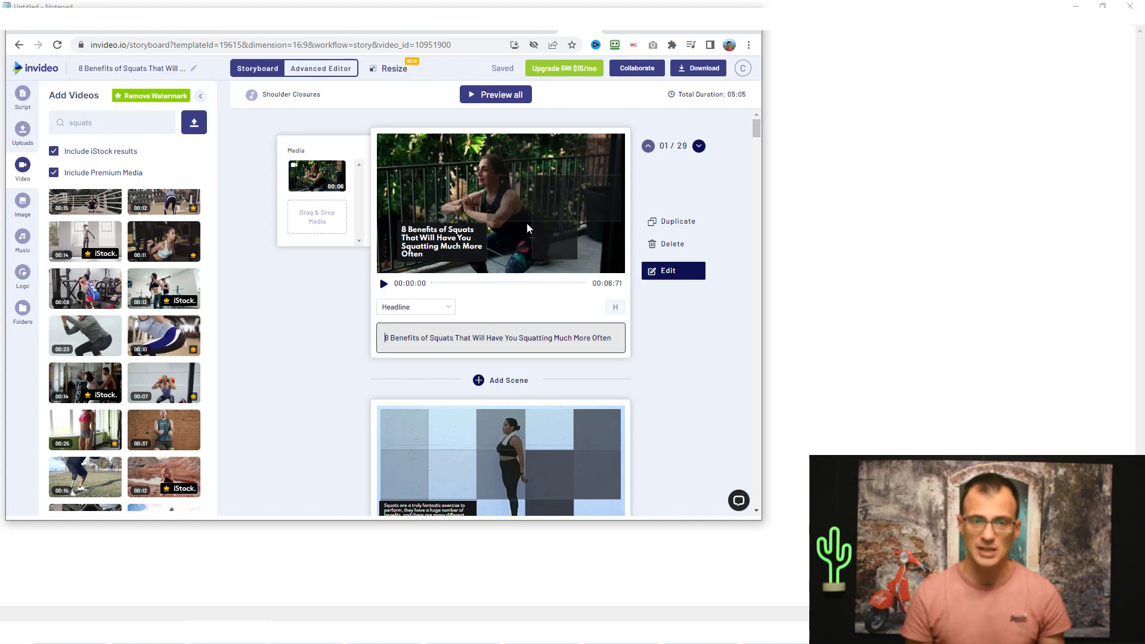
{"action": "key", "text": "ctrl+a"}
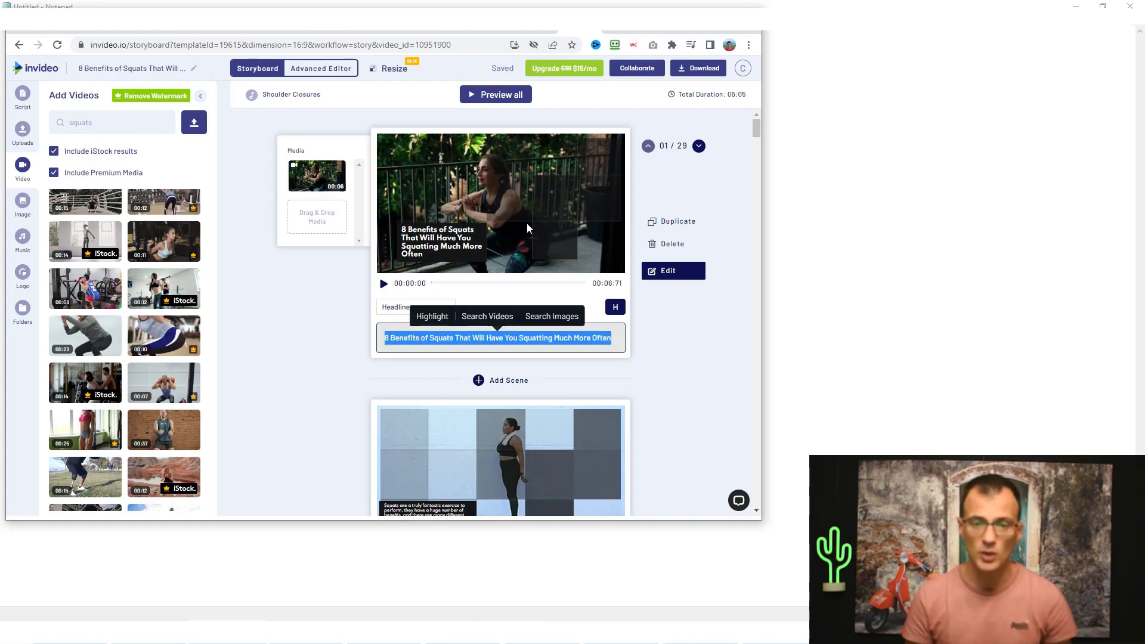
{"action": "key", "text": "BackSpace"}
{"action": "type", "text": "Top Benefits of Squats for a Healthier You"}
{"action": "scroll", "coordinate": [539, 276], "scroll_direction": "down", "scroll_amount": 1}
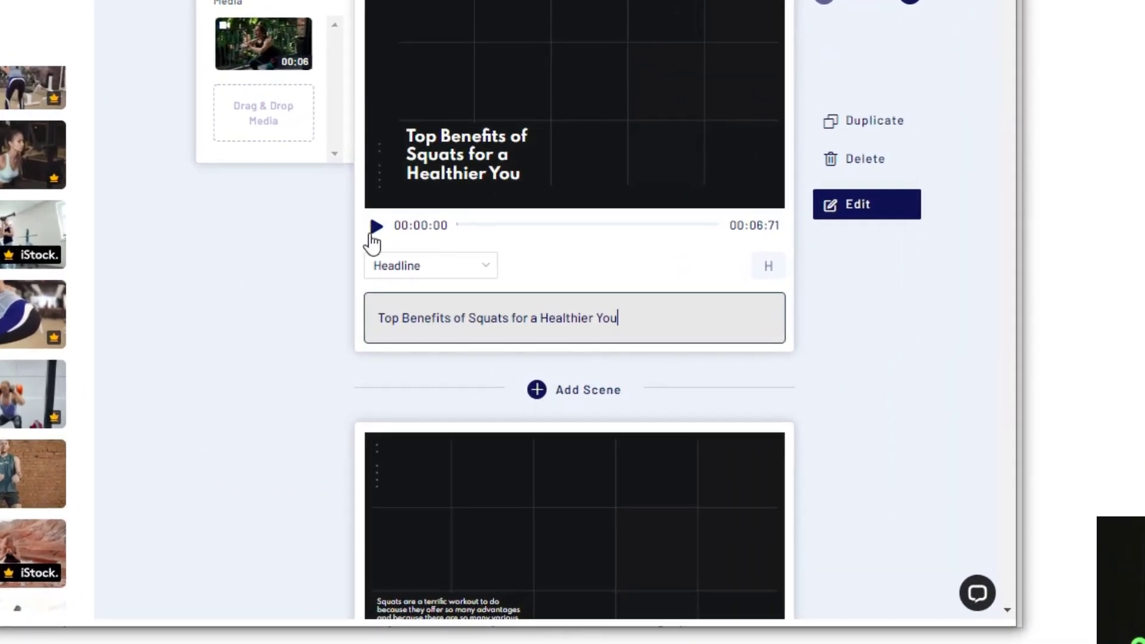
Preview the first scene's squats clip, then select 'squats' in the video search box
{"action": "left_click", "coordinate": [372, 234]}
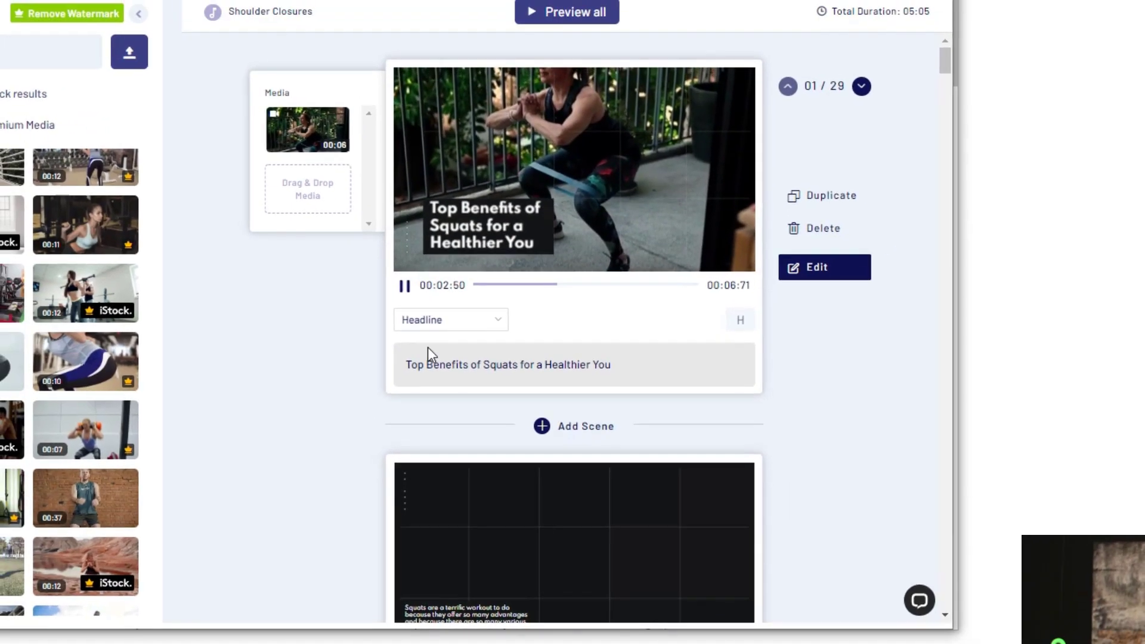
{"action": "left_click", "coordinate": [403, 287]}
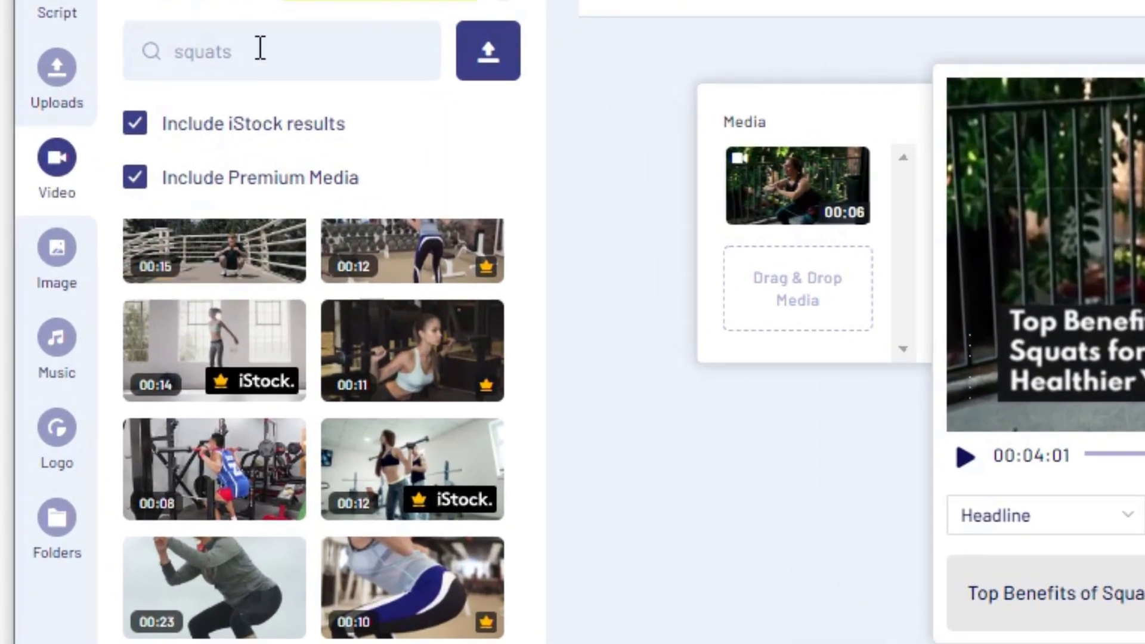
{"action": "double_click", "coordinate": [272, 64]}
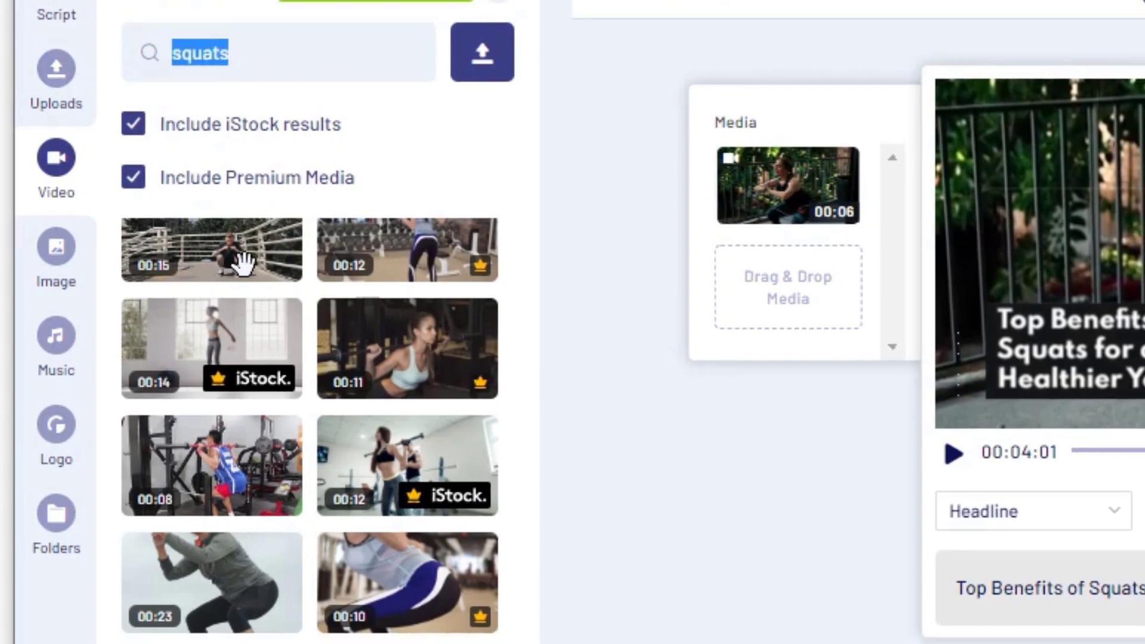
{"action": "scroll", "coordinate": [243, 256], "scroll_direction": "down", "scroll_amount": 5}
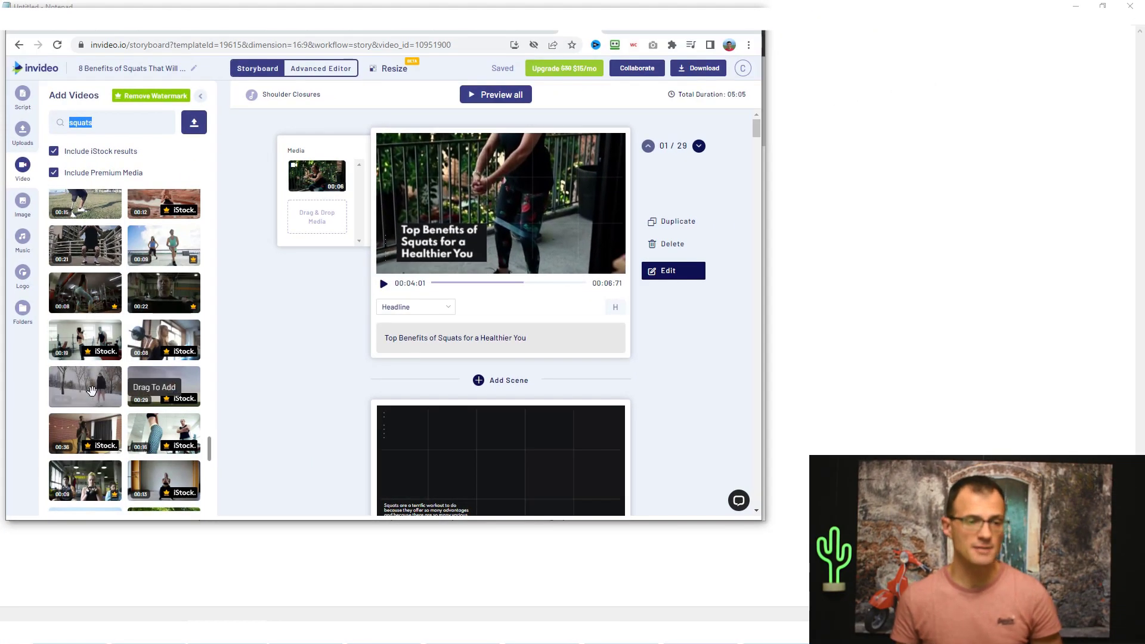
Find the stock clip of a woman on a blue mat and add it to scene 1's media
{"action": "left_click_drag", "start_coordinate": [118, 121], "coordinate": [71, 125]}
{"action": "double_click", "coordinate": [80, 123]}
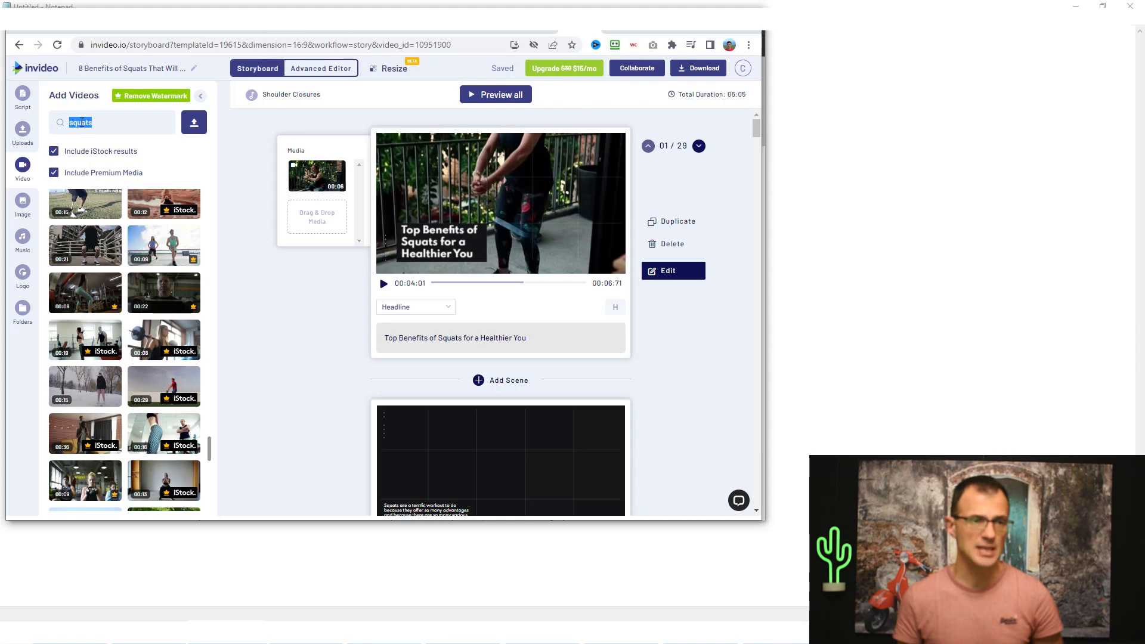
{"action": "scroll", "coordinate": [119, 250], "scroll_direction": "down", "scroll_amount": 4}
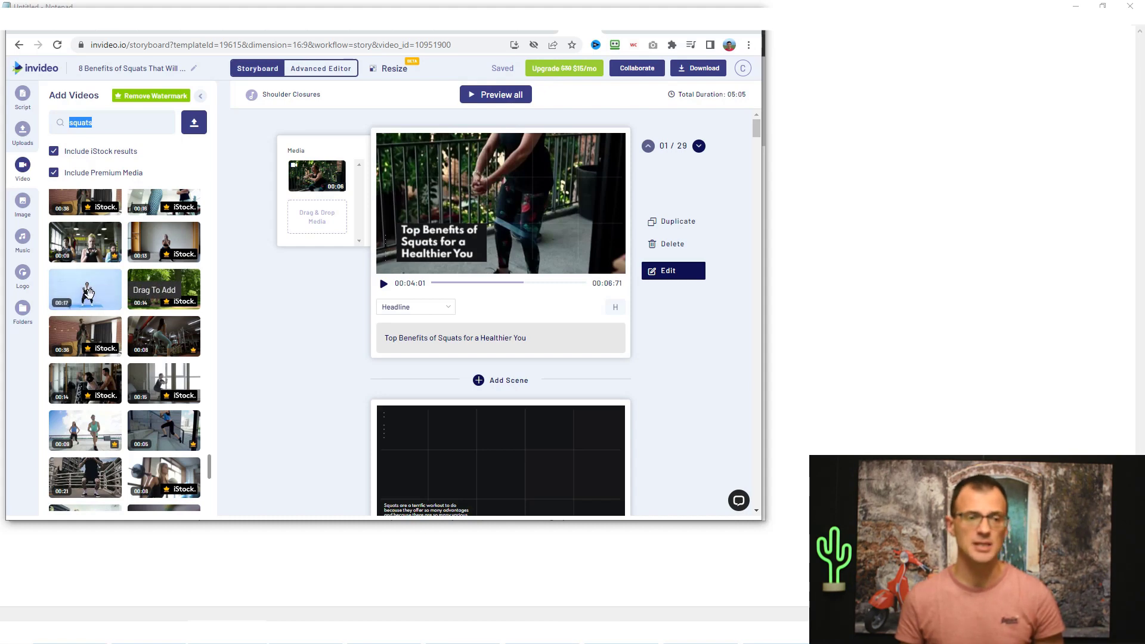
{"action": "left_click_drag", "start_coordinate": [87, 292], "coordinate": [310, 183]}
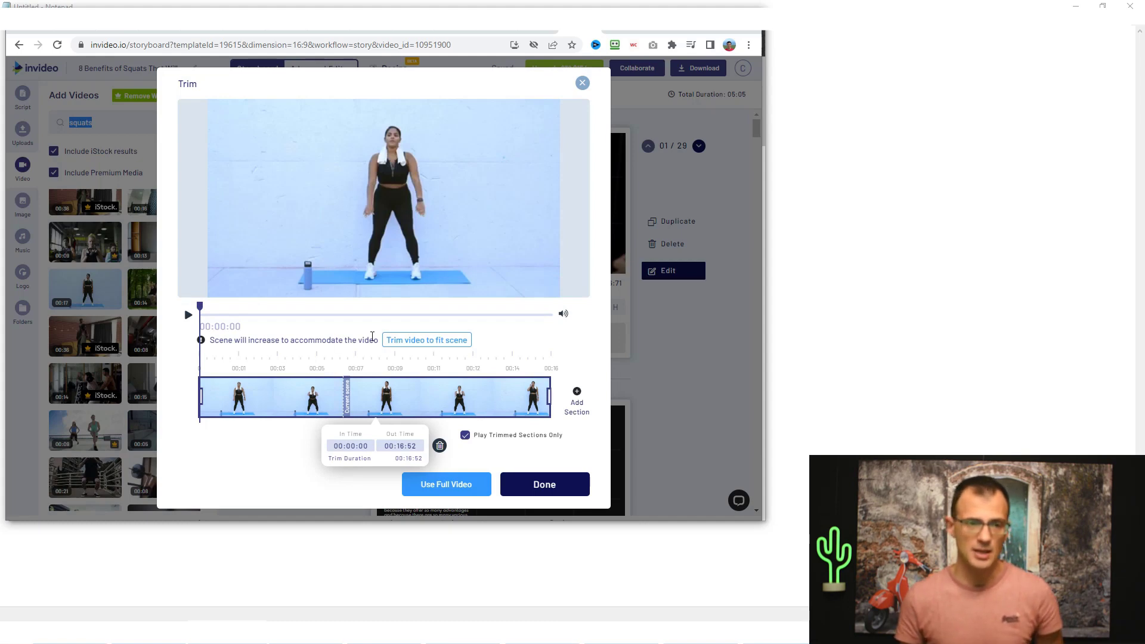
Trim the new clip to the scene's 00:06:71 length and preview scene 1
{"action": "left_click", "coordinate": [444, 340]}
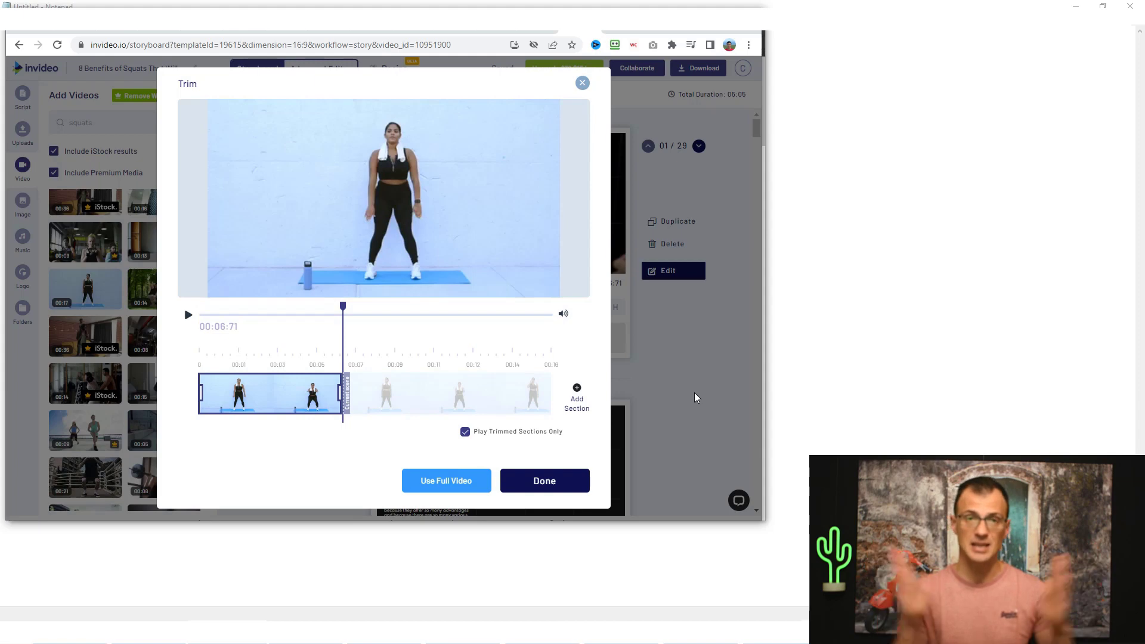
{"action": "left_click", "coordinate": [547, 479]}
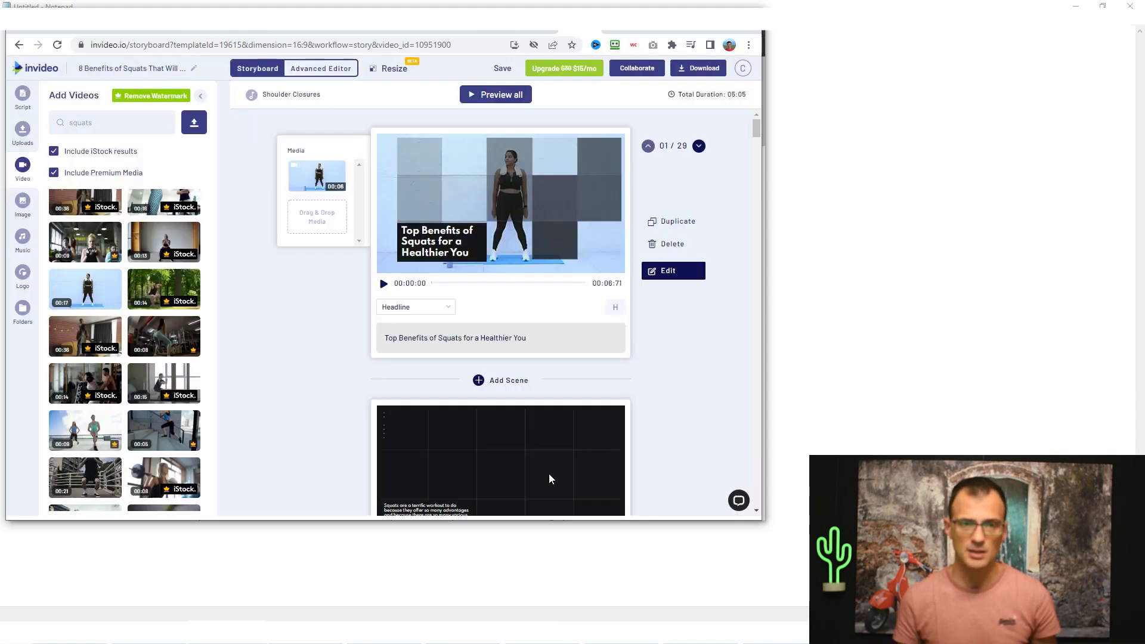
{"action": "left_click", "coordinate": [383, 283]}
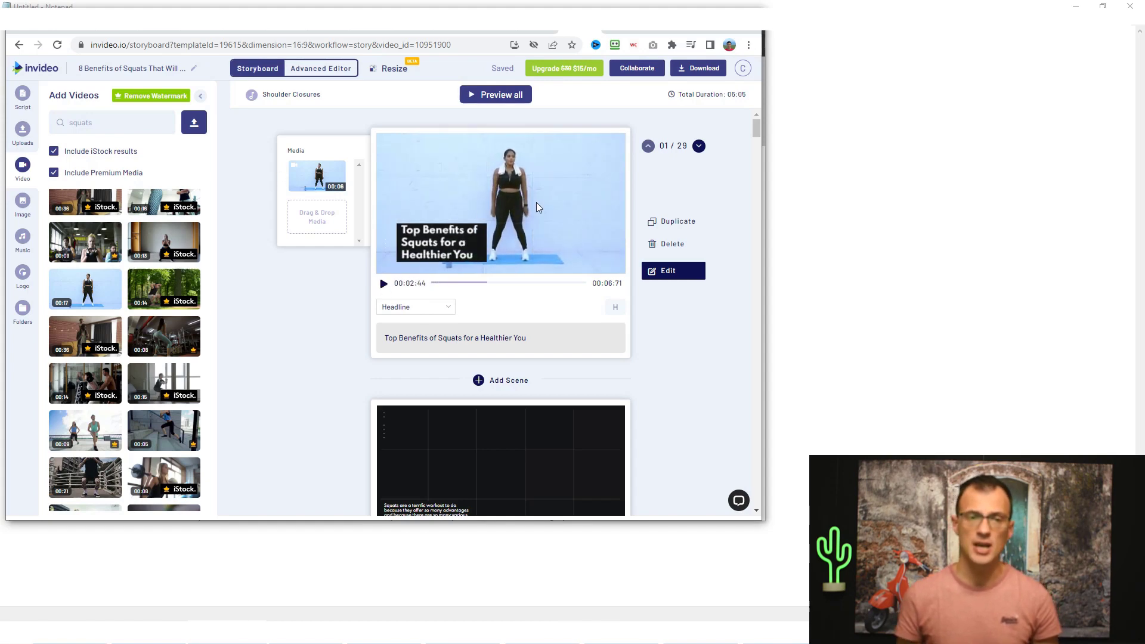
Play and pause scene 2's clip of the woman squatting on a blue mat
{"action": "scroll", "coordinate": [435, 261], "scroll_direction": "down", "scroll_amount": 3}
{"action": "left_click", "coordinate": [384, 377]}
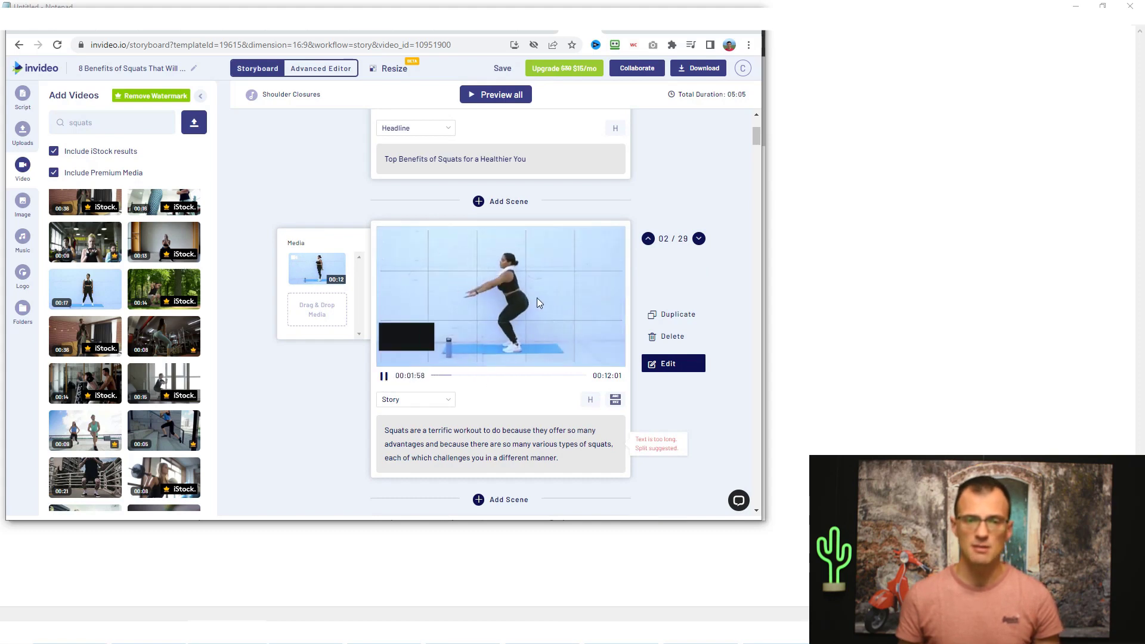
{"action": "left_click", "coordinate": [383, 376]}
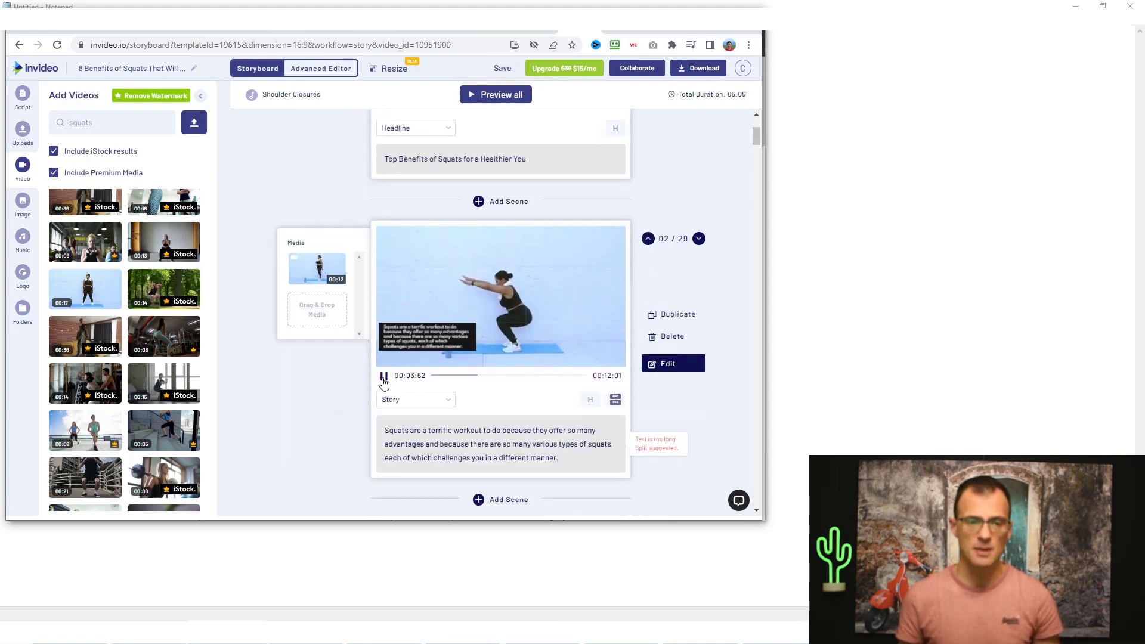
Search stock images for 'squat' and place the dark gym barbell photo into scene 2
{"action": "left_click", "coordinate": [23, 203]}
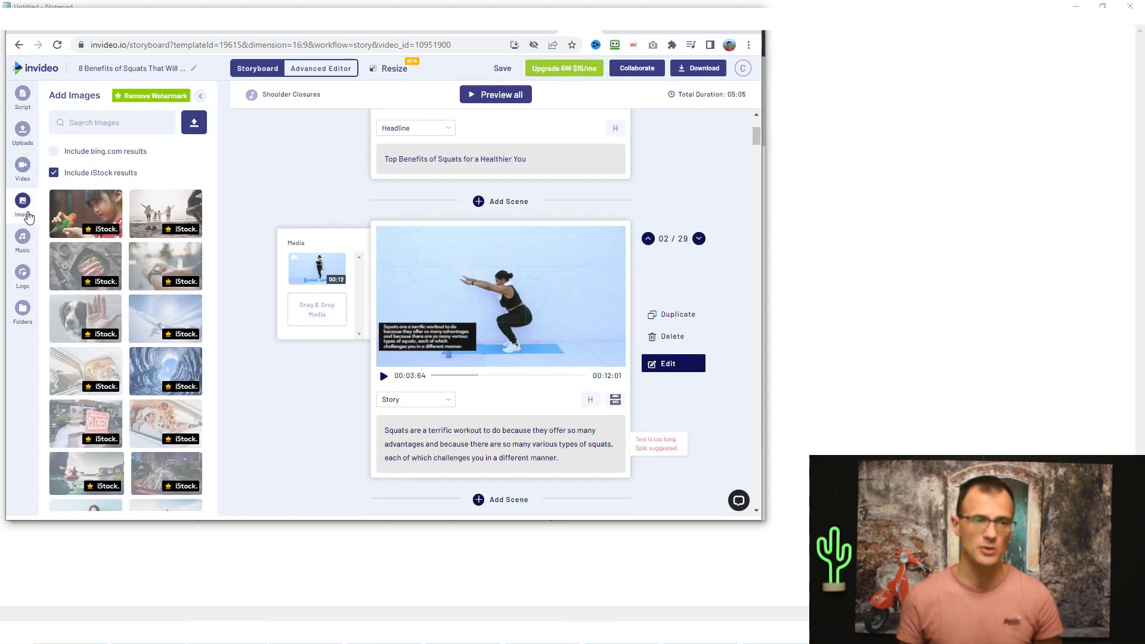
{"action": "left_click", "coordinate": [107, 122]}
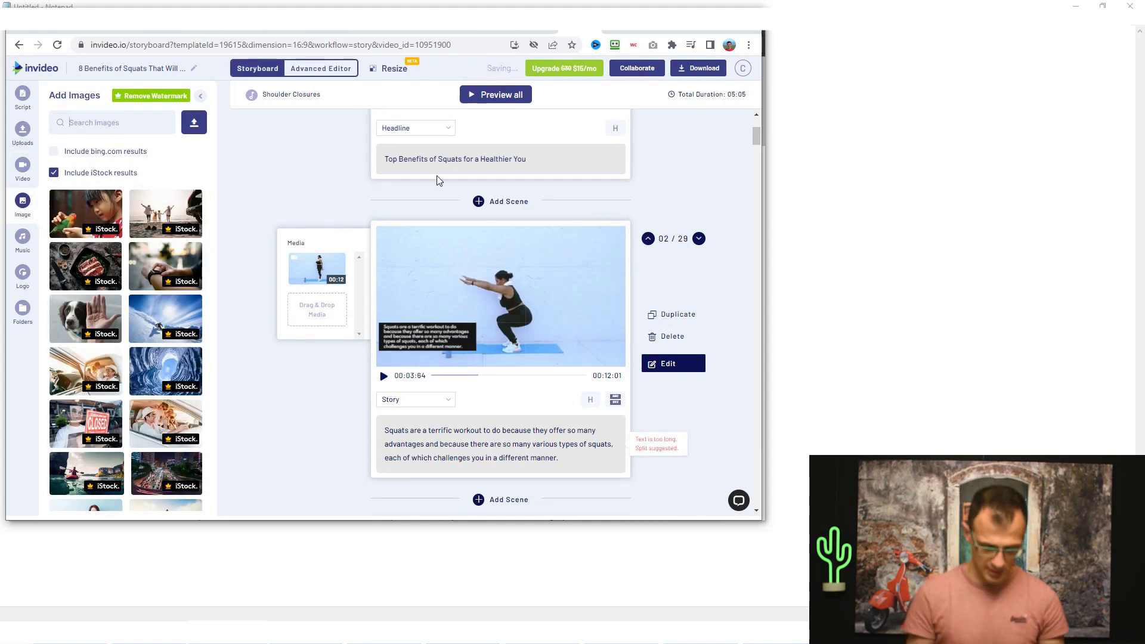
{"action": "type", "text": "squat"}
{"action": "key", "text": "Return"}
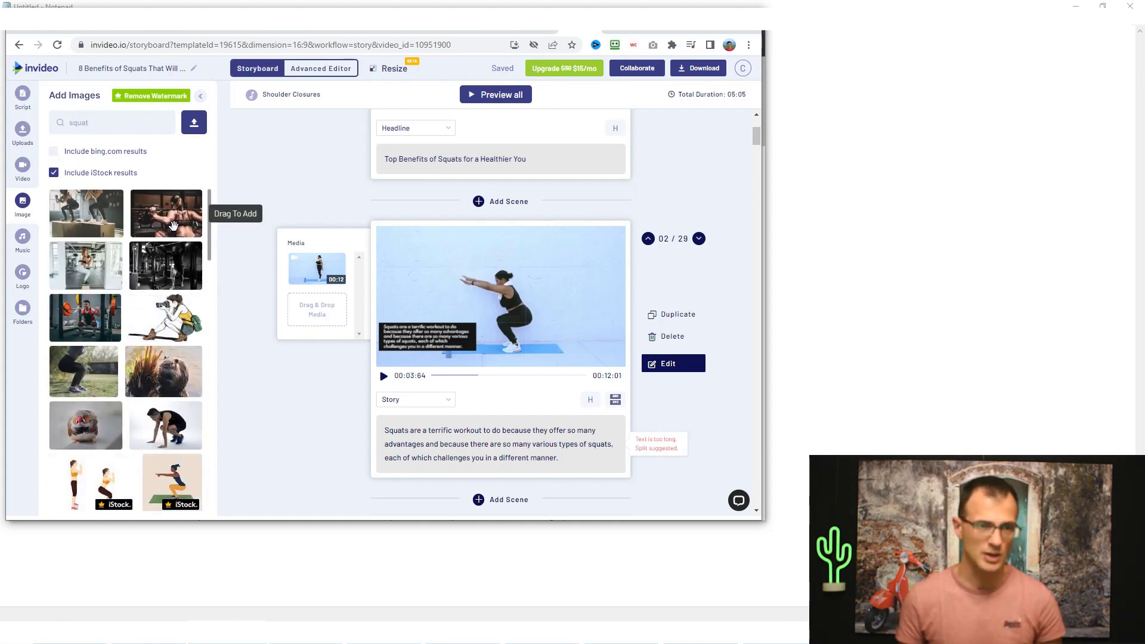
{"action": "left_click_drag", "start_coordinate": [178, 217], "coordinate": [326, 275]}
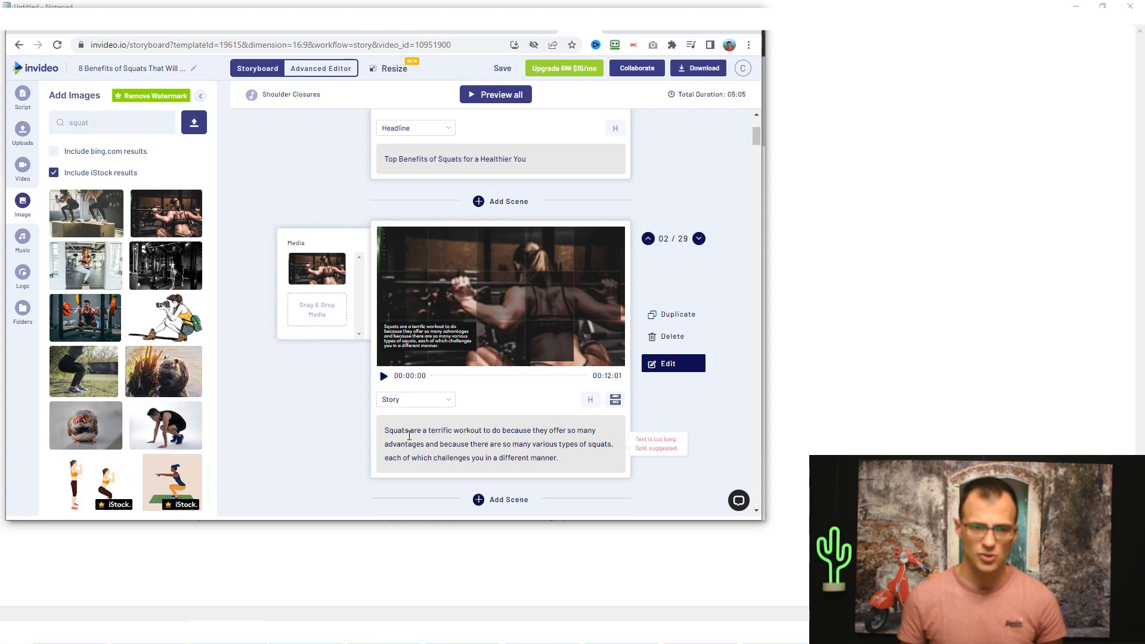
{"action": "scroll", "coordinate": [566, 464], "scroll_direction": "down", "scroll_amount": 2}
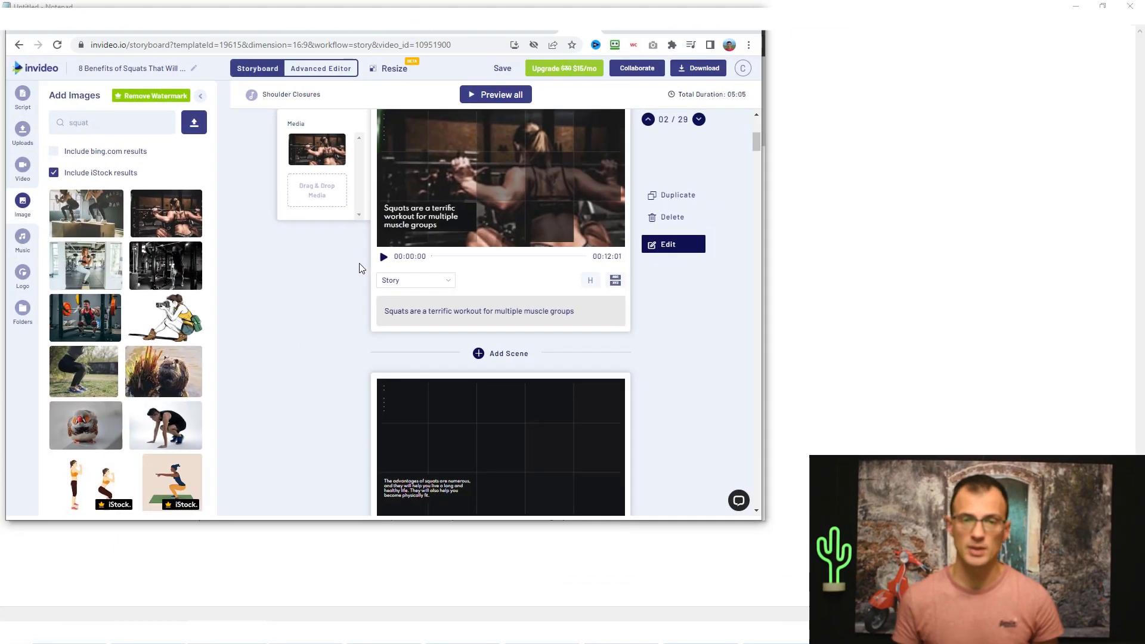
Preview scene 2 with its gym image and shortened caption, then scroll through the storyboard
{"action": "scroll", "coordinate": [534, 159], "scroll_direction": "up", "scroll_amount": 1}
{"action": "scroll", "coordinate": [532, 197], "scroll_direction": "down", "scroll_amount": 1}
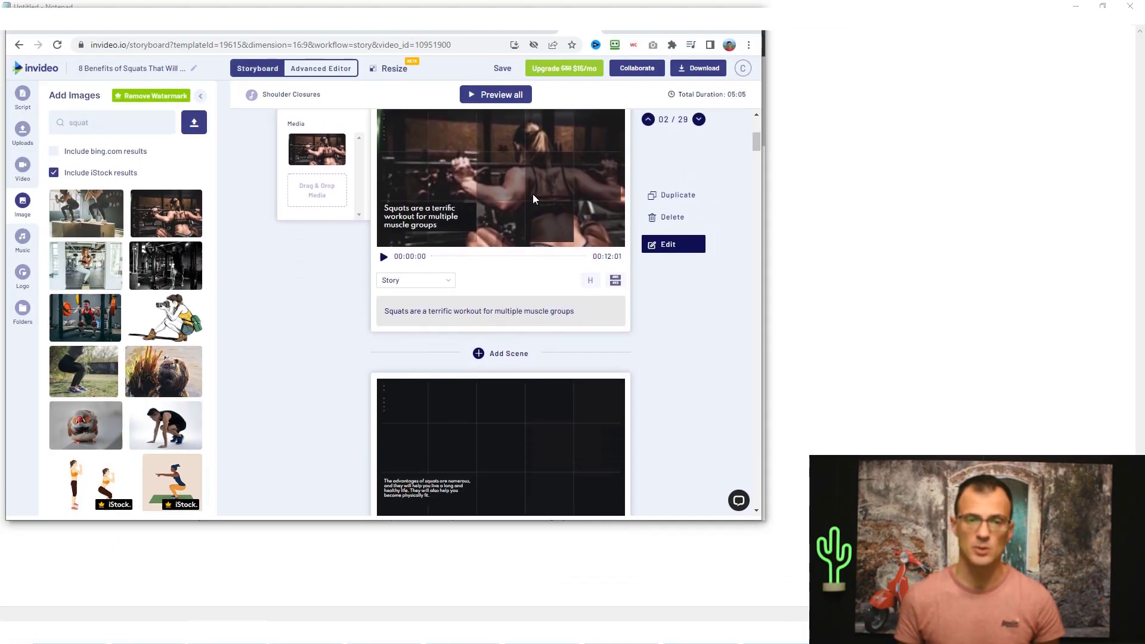
{"action": "left_click", "coordinate": [383, 257]}
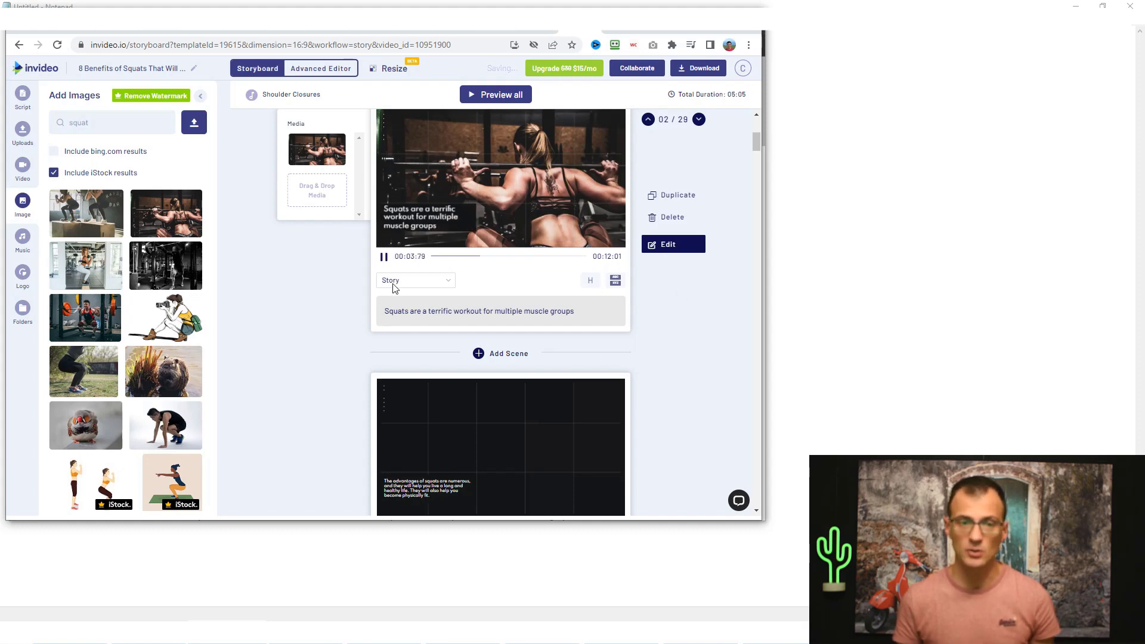
{"action": "left_click_drag", "start_coordinate": [756, 142], "coordinate": [756, 153]}
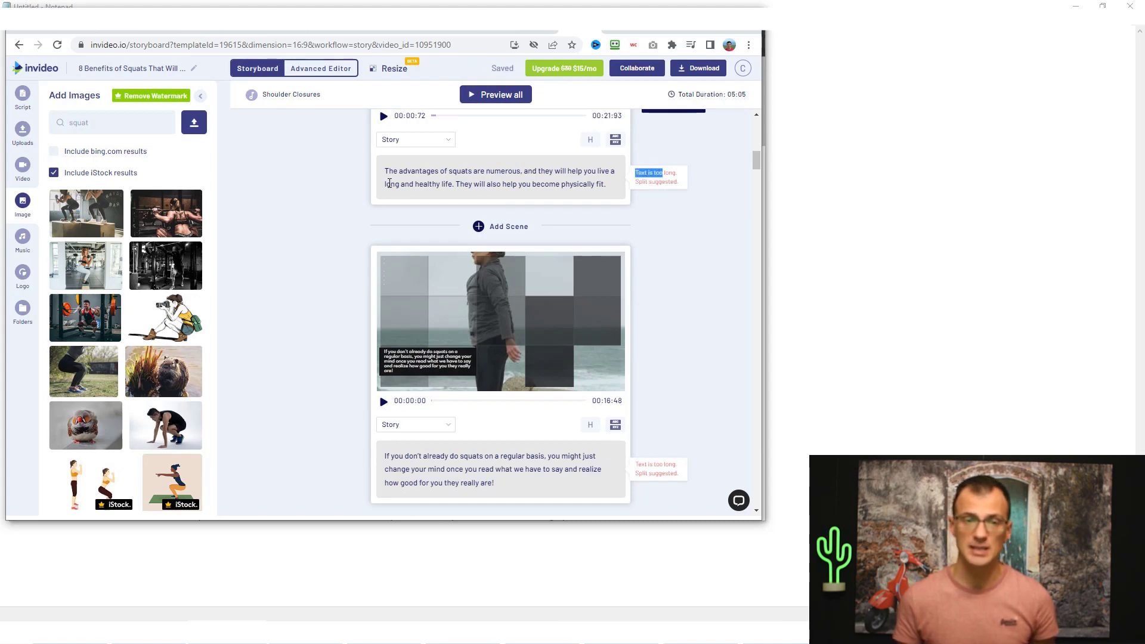
{"action": "scroll", "coordinate": [388, 185], "scroll_direction": "up", "scroll_amount": 2}
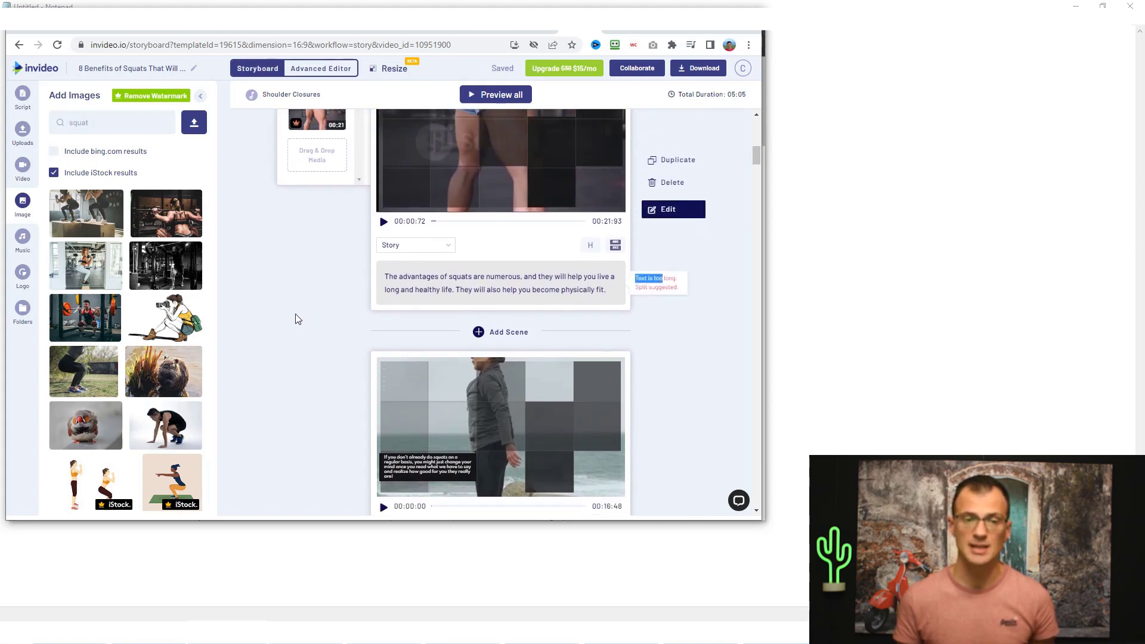
{"action": "scroll", "coordinate": [298, 316], "scroll_direction": "down", "scroll_amount": 20}
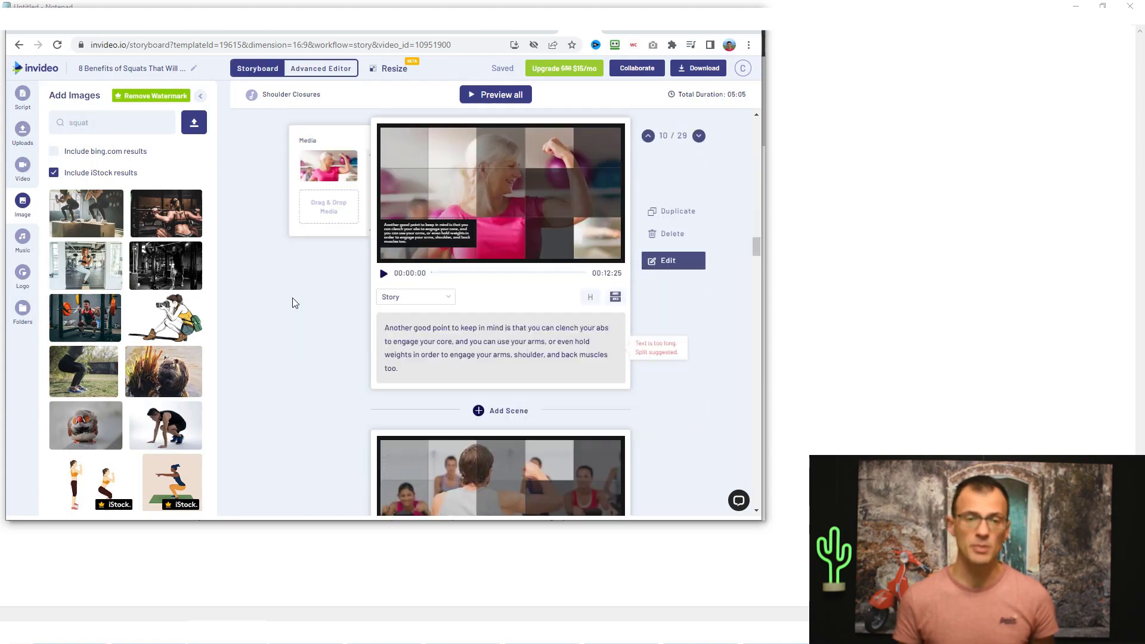
{"action": "scroll", "coordinate": [295, 310], "scroll_direction": "down", "scroll_amount": 20}
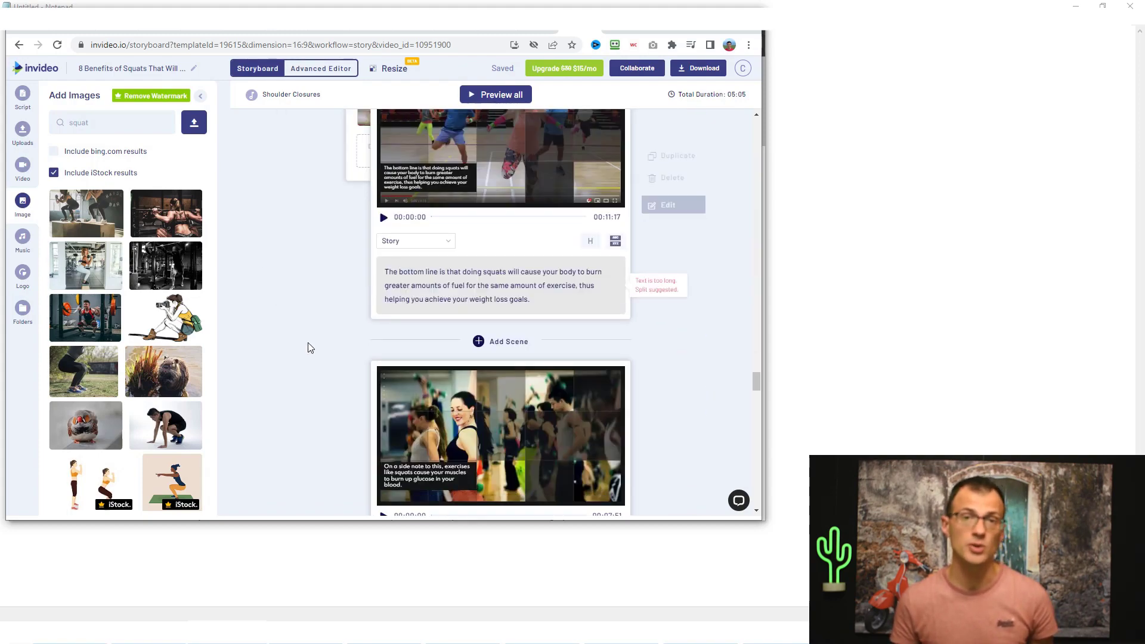
{"action": "scroll", "coordinate": [309, 348], "scroll_direction": "down", "scroll_amount": 15}
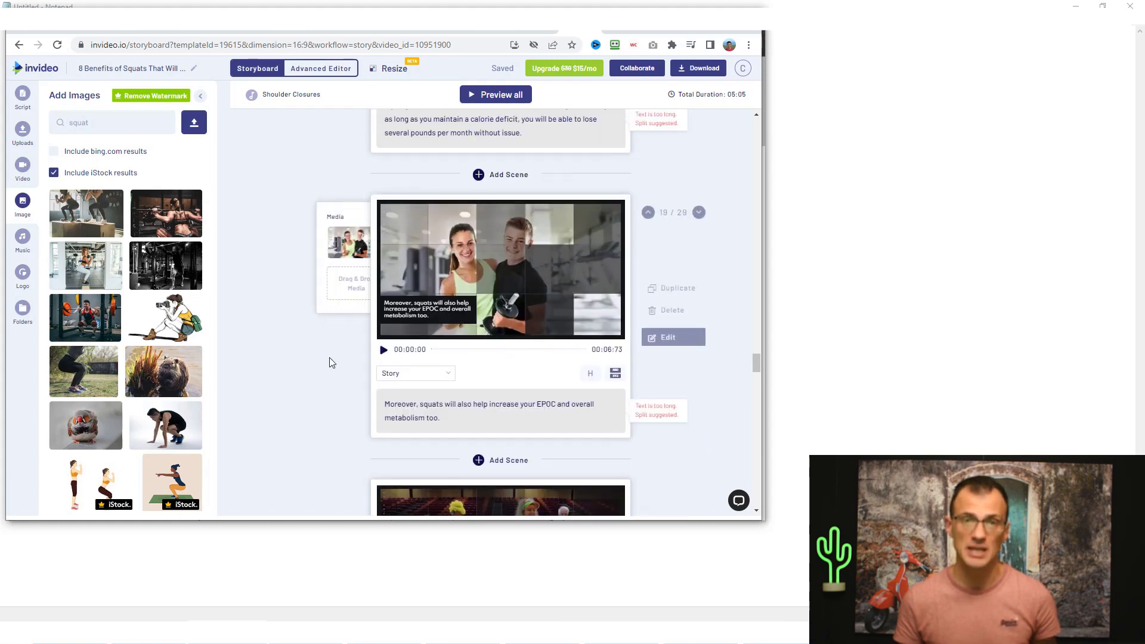
{"action": "scroll", "coordinate": [331, 362], "scroll_direction": "down", "scroll_amount": 5}
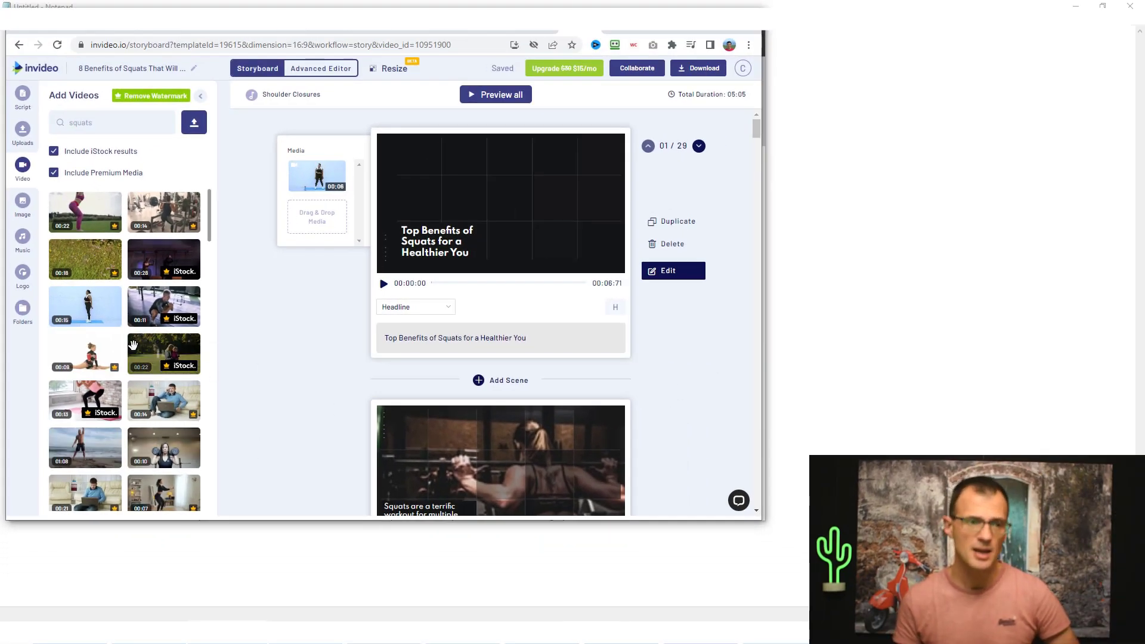
Browse the video results, then view the upgrade plans: Business $15/month, Unlimited $30/month yearly
{"action": "scroll", "coordinate": [107, 334], "scroll_direction": "down", "scroll_amount": 1}
{"action": "scroll", "coordinate": [108, 335], "scroll_direction": "down", "scroll_amount": 2}
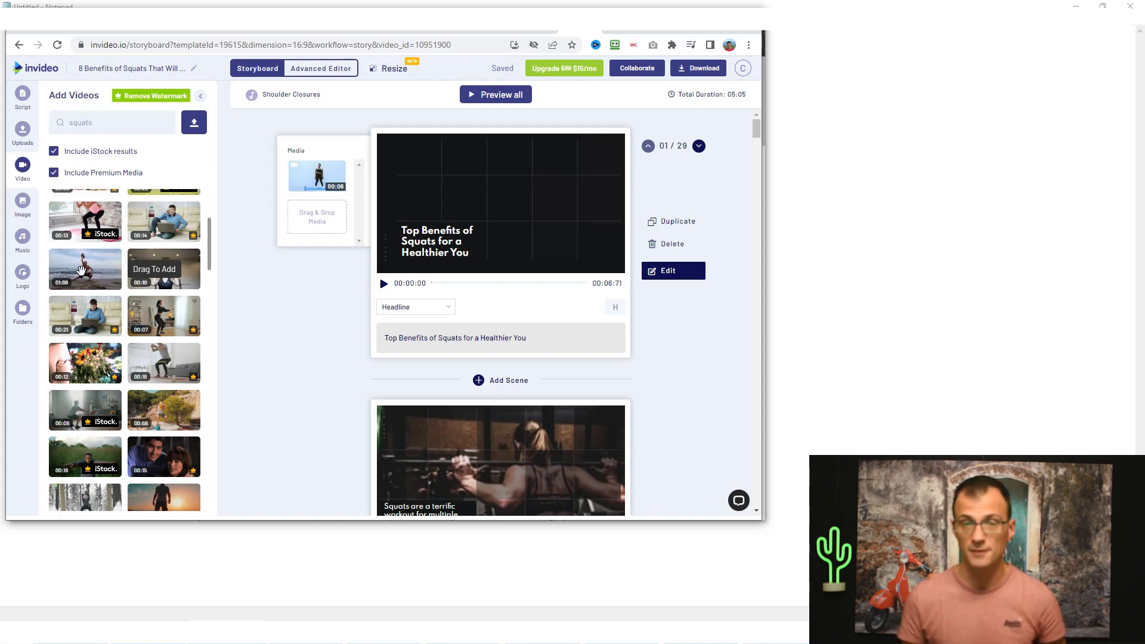
{"action": "scroll", "coordinate": [131, 268], "scroll_direction": "down", "scroll_amount": 5}
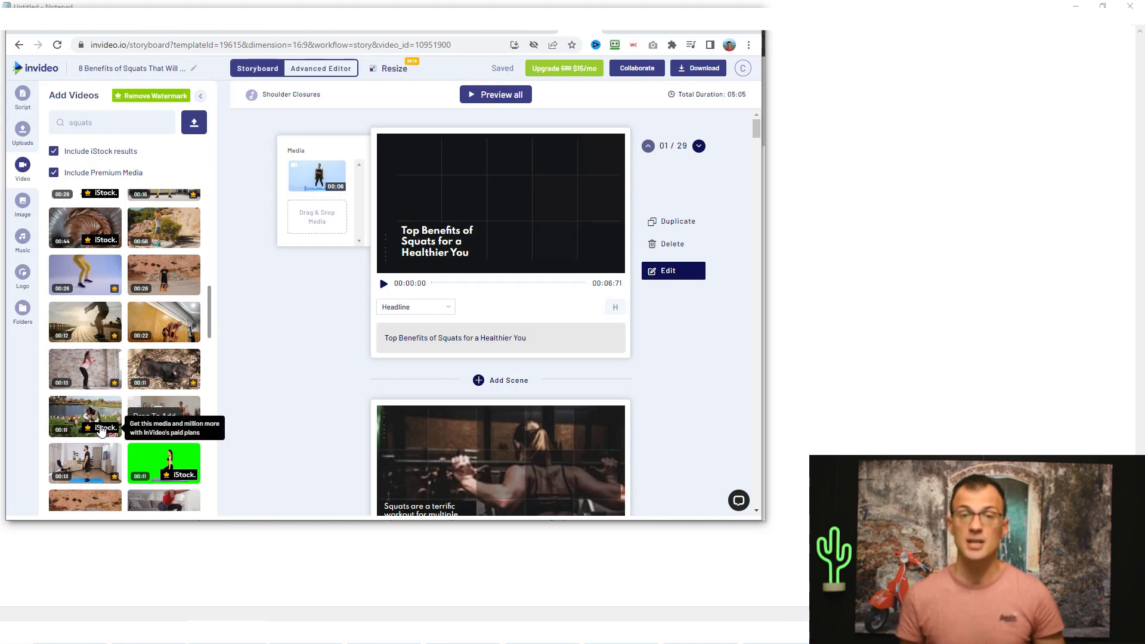
{"action": "left_click", "coordinate": [563, 76]}
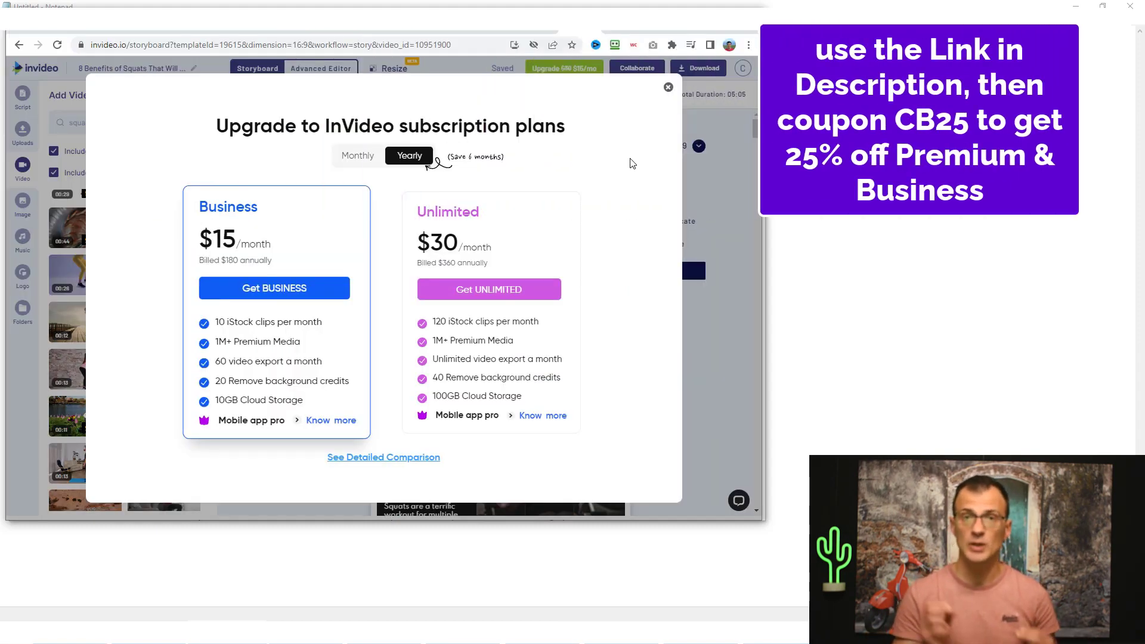
Switch to monthly pricing, review Business features, and start the $30/month Business checkout
{"action": "left_click", "coordinate": [378, 164]}
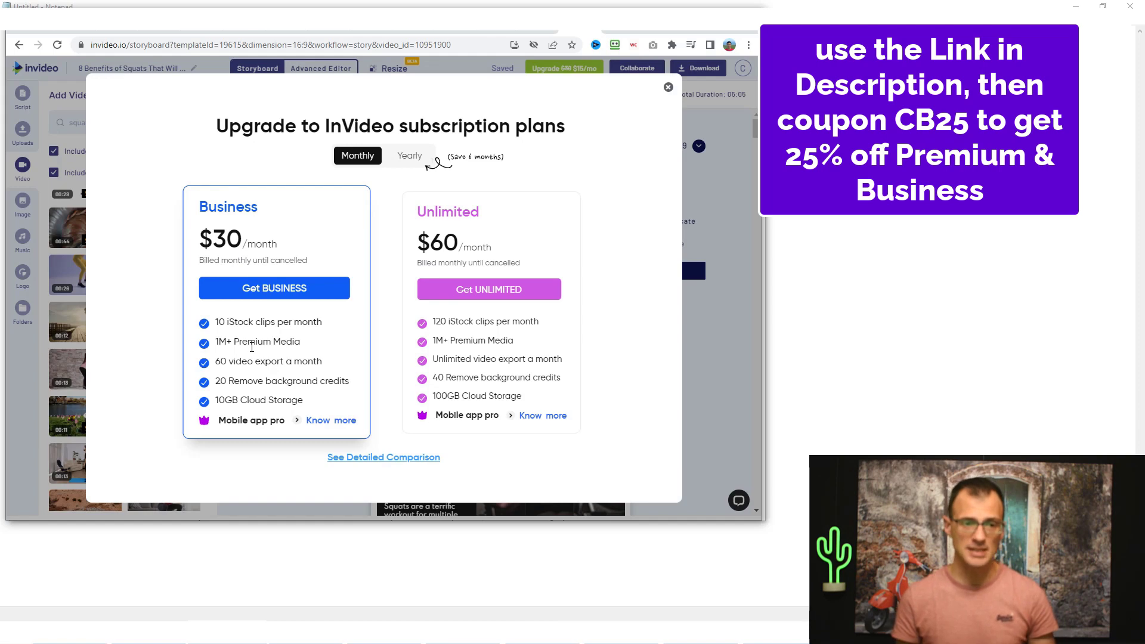
{"action": "mouse_move", "coordinate": [221, 322]}
{"action": "left_mouse_down"}
{"action": "mouse_move", "coordinate": [274, 324]}
{"action": "mouse_move", "coordinate": [228, 341]}
{"action": "mouse_move", "coordinate": [273, 342]}
{"action": "mouse_move", "coordinate": [237, 359]}
{"action": "mouse_move", "coordinate": [219, 343]}
{"action": "left_mouse_up"}
{"action": "left_click", "coordinate": [306, 348]}
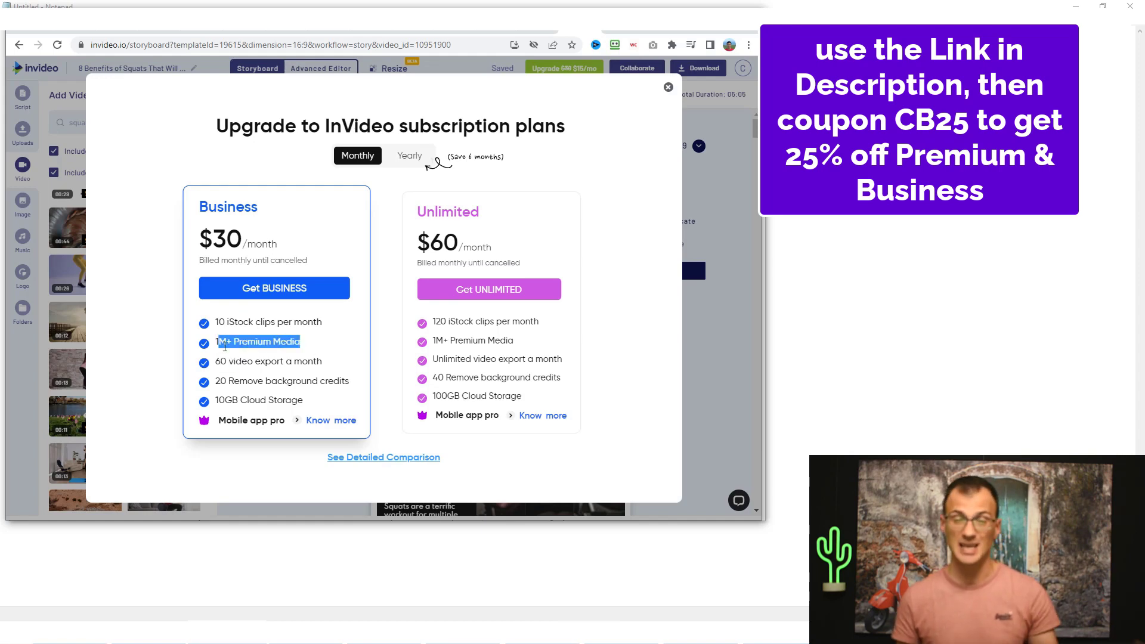
{"action": "left_click", "coordinate": [267, 290]}
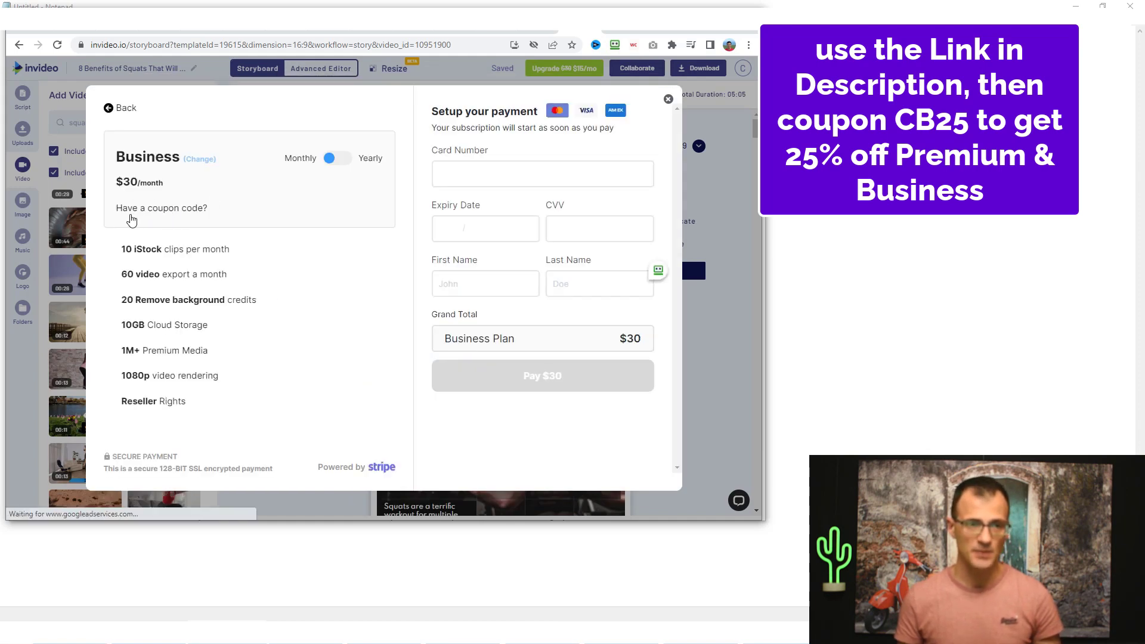
Apply coupon CB25 for 25% off, see yearly Business at $135, then close checkout
{"action": "left_click", "coordinate": [151, 210]}
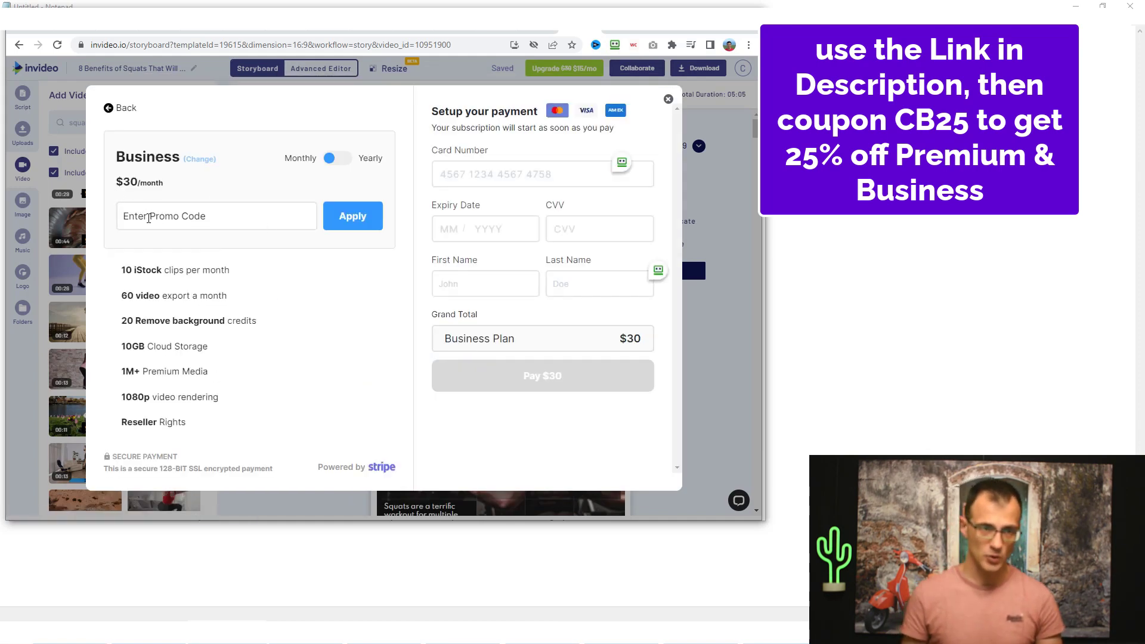
{"action": "type", "text": "CB"}
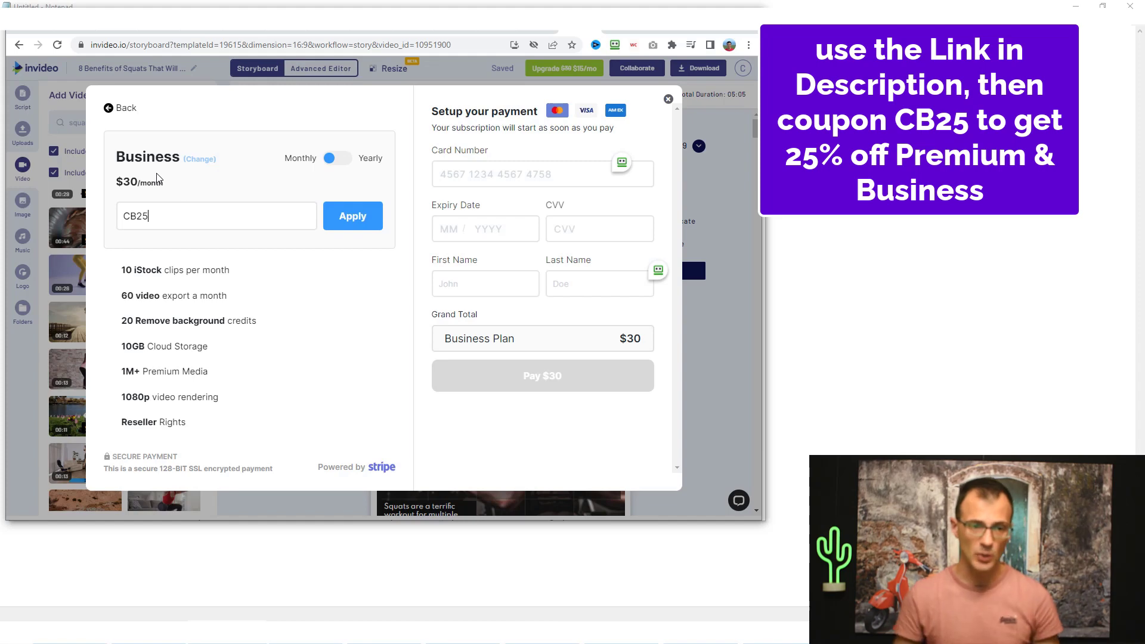
{"action": "type", "text": "25"}
{"action": "left_click", "coordinate": [346, 214]}
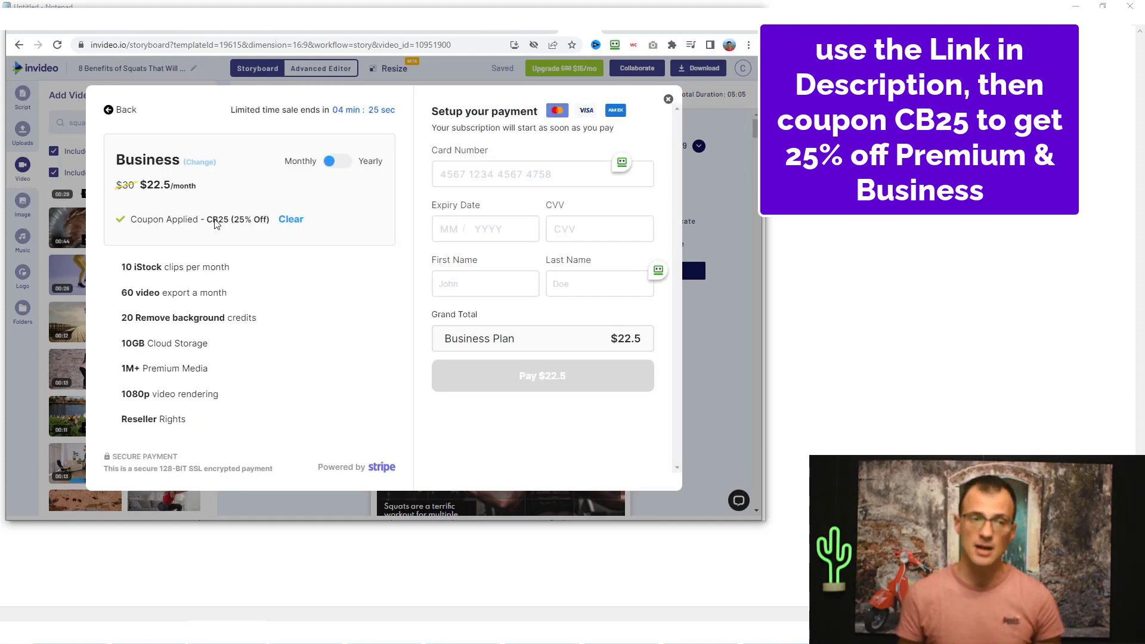
{"action": "left_click", "coordinate": [330, 165]}
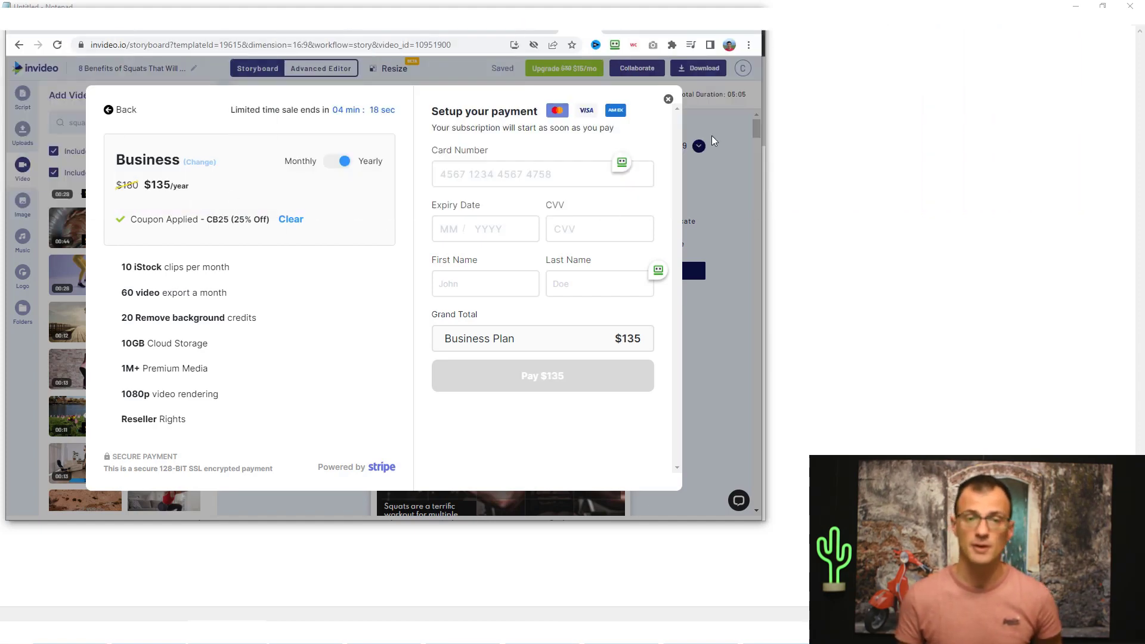
{"action": "left_click", "coordinate": [668, 101]}
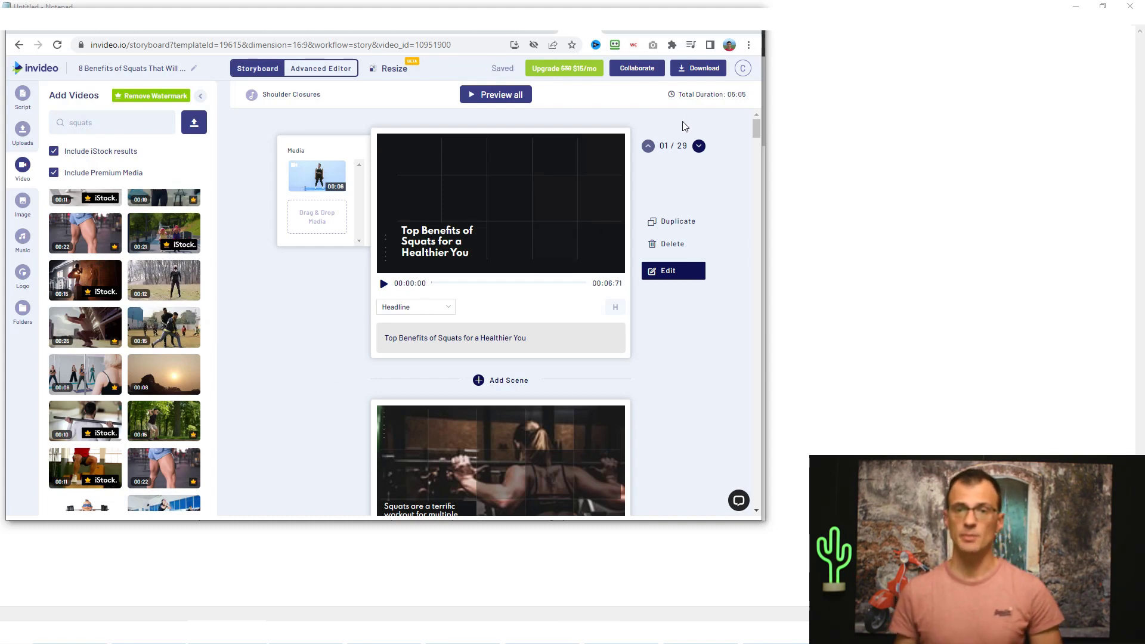
Export the squats video at 720p using the free watermarked option
{"action": "left_click", "coordinate": [698, 78]}
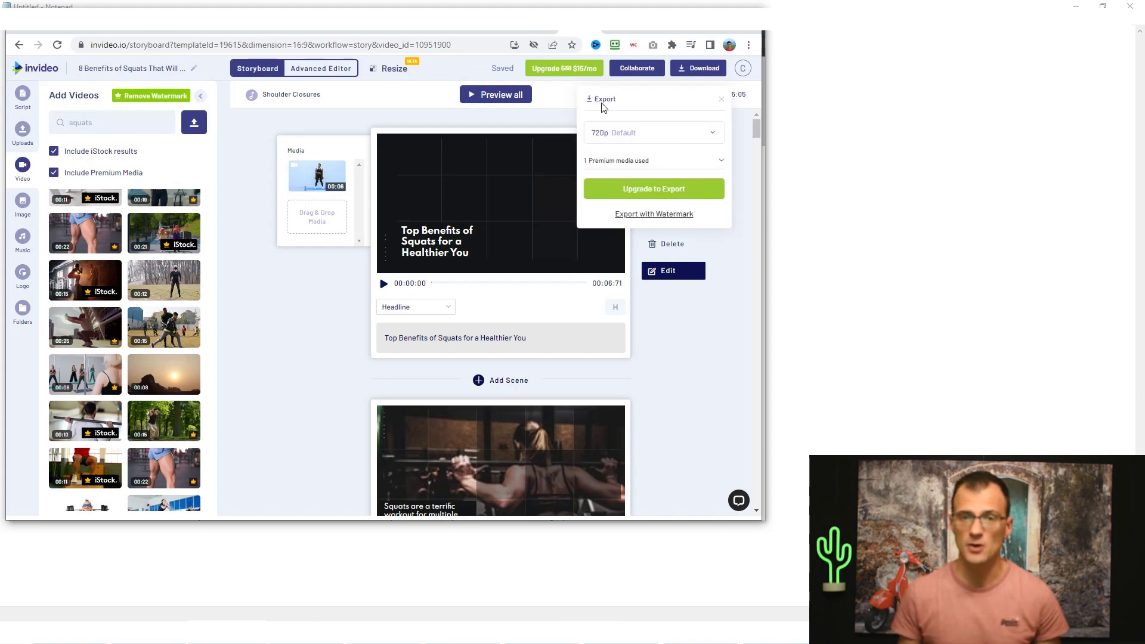
{"action": "left_click", "coordinate": [631, 140]}
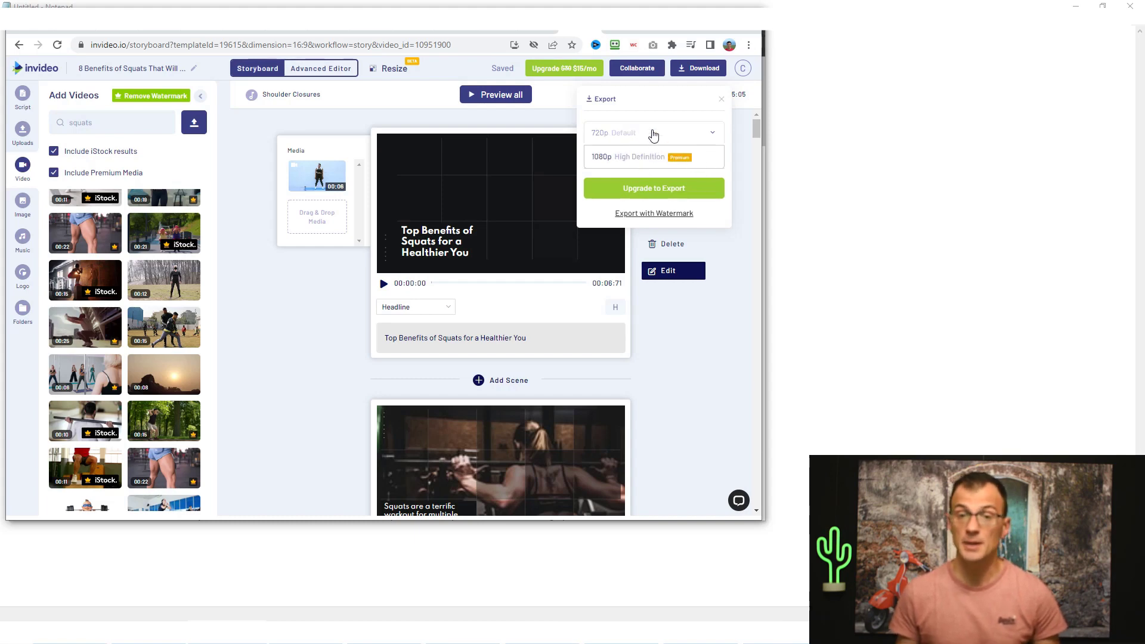
{"action": "left_click", "coordinate": [652, 135]}
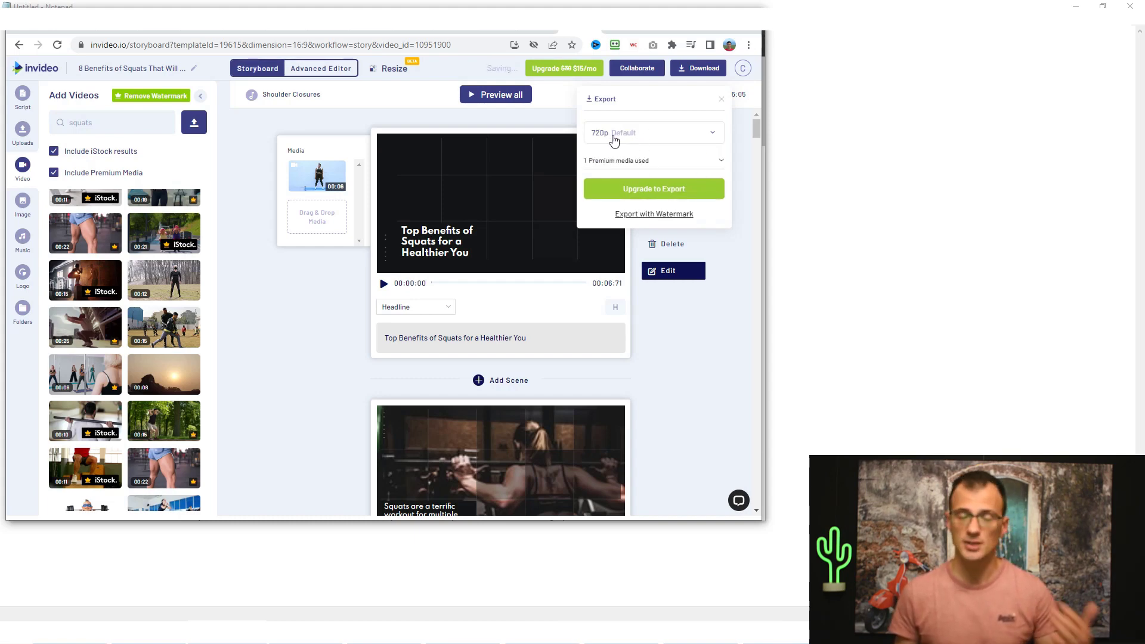
{"action": "left_click", "coordinate": [688, 212]}
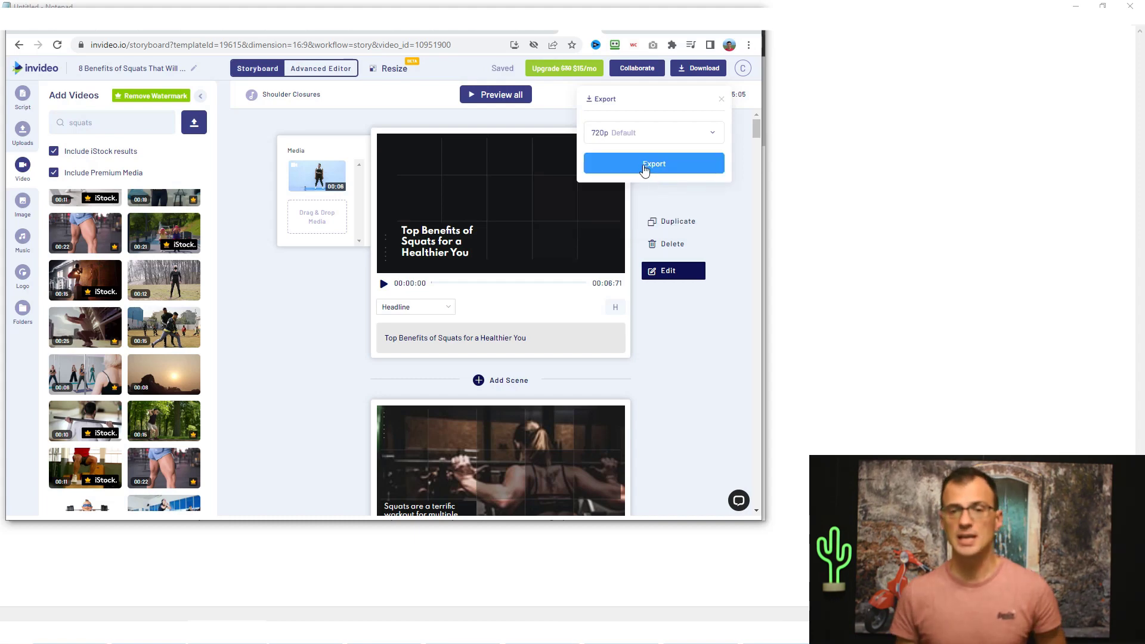
{"action": "left_click", "coordinate": [645, 167]}
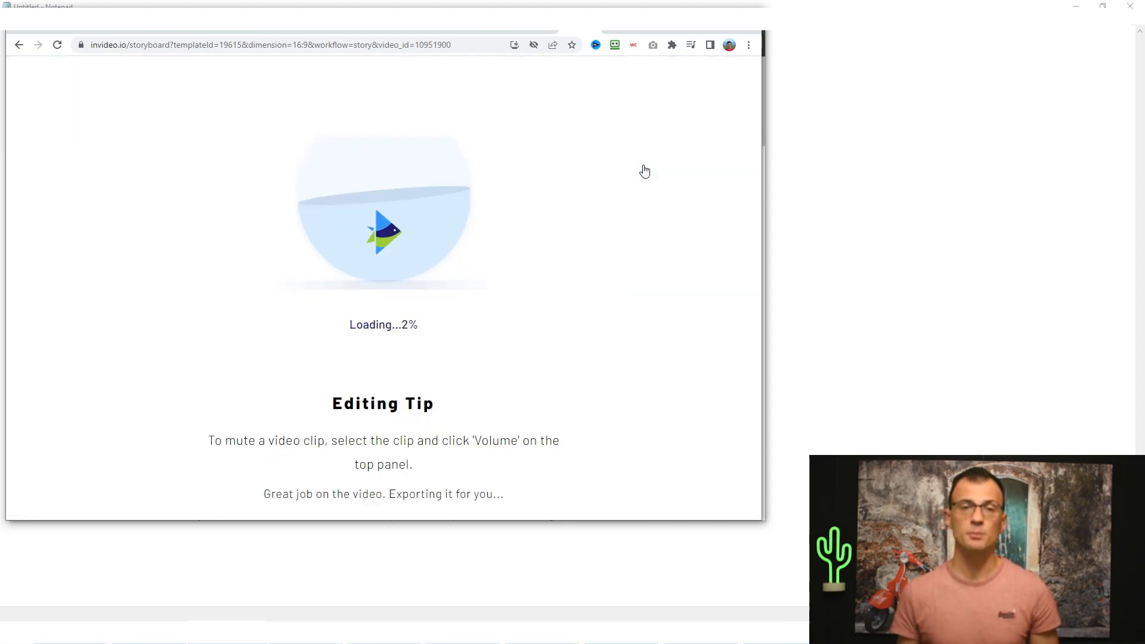